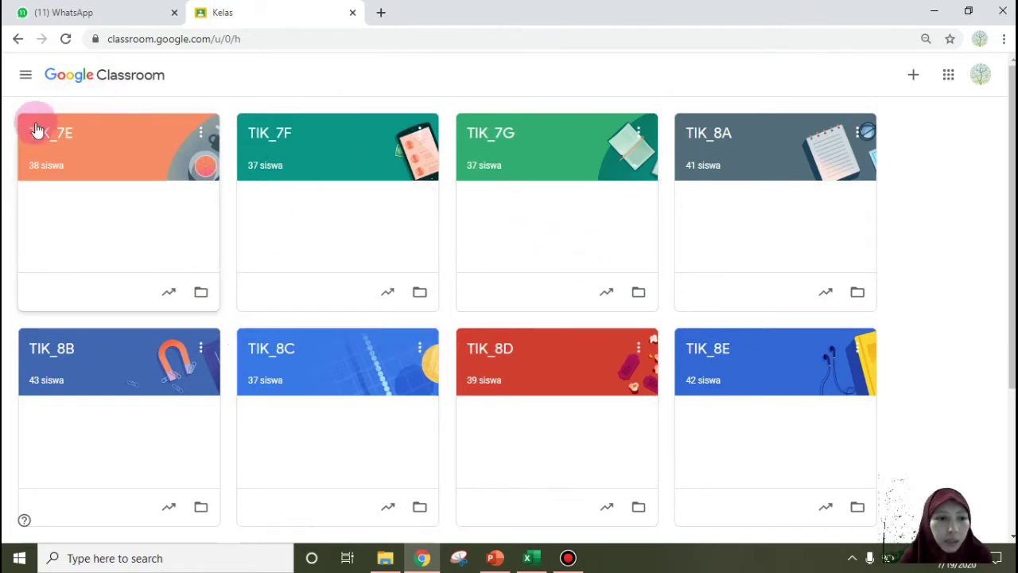
Step: Open the TIK_7E class, look through its Tugas Kelas, Anggota and Nilai pages, and return to the Forum
{"action": "left_click", "coordinate": [84, 148]}
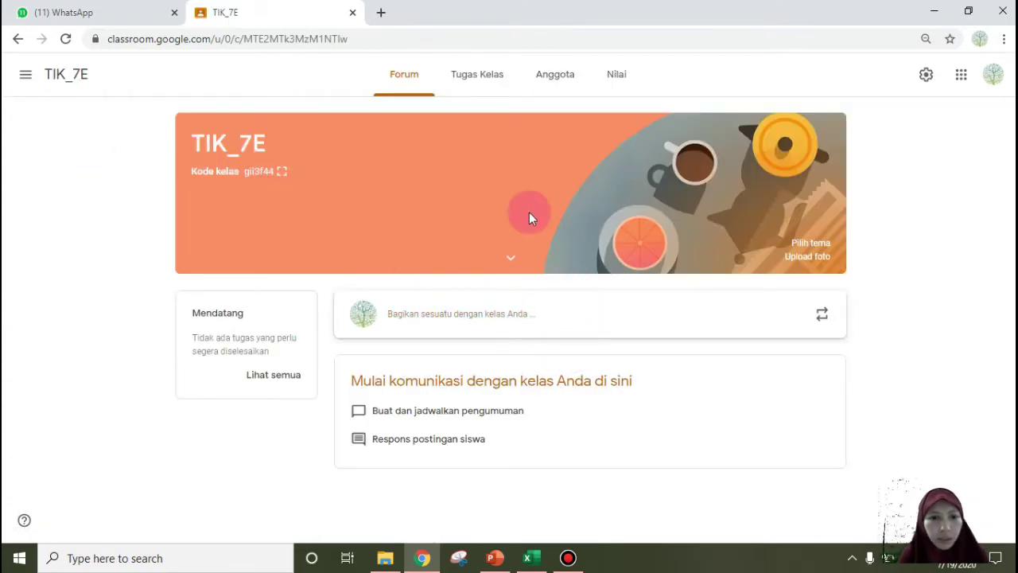
{"action": "left_click", "coordinate": [477, 87]}
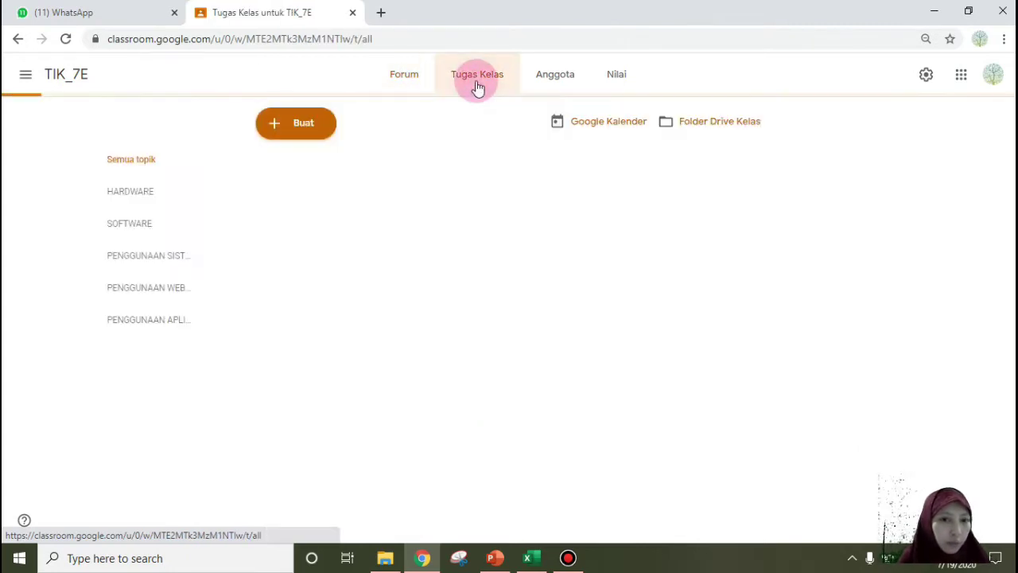
{"action": "left_click", "coordinate": [544, 80]}
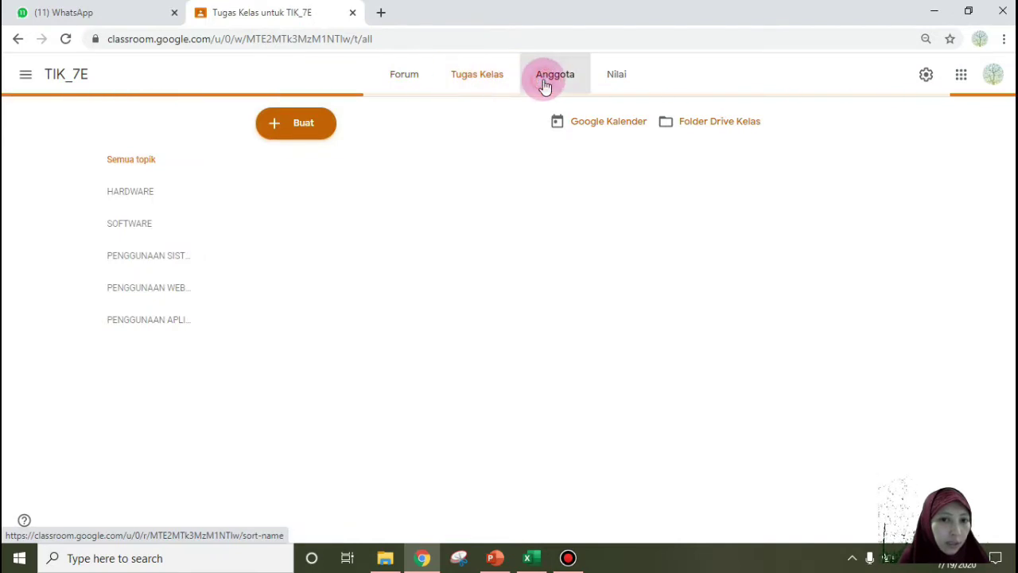
{"action": "left_click", "coordinate": [602, 89]}
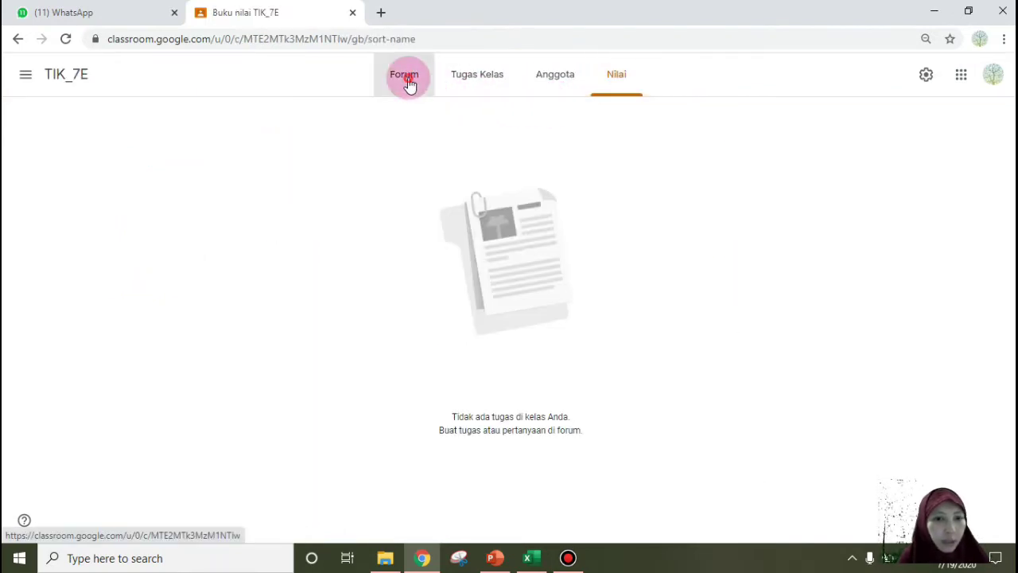
{"action": "left_click", "coordinate": [408, 80]}
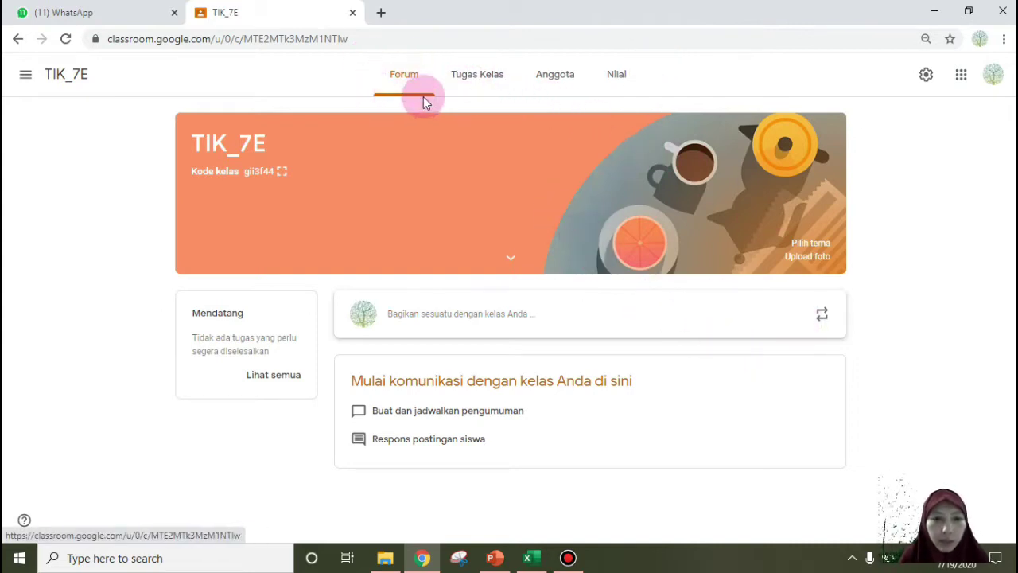
{"action": "left_click", "coordinate": [402, 92]}
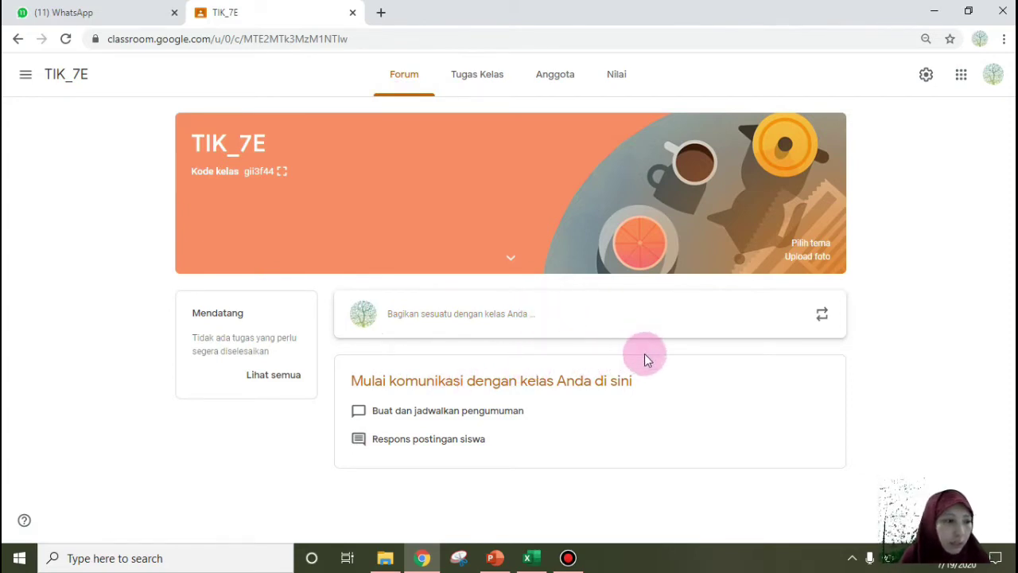
Step: Start a new forum announcement for all TIK_7E students with "Assalammu'alaikum" as its first line
{"action": "left_click", "coordinate": [494, 318]}
{"action": "scroll", "coordinate": [525, 381], "scroll_direction": "down", "scroll_amount": 1}
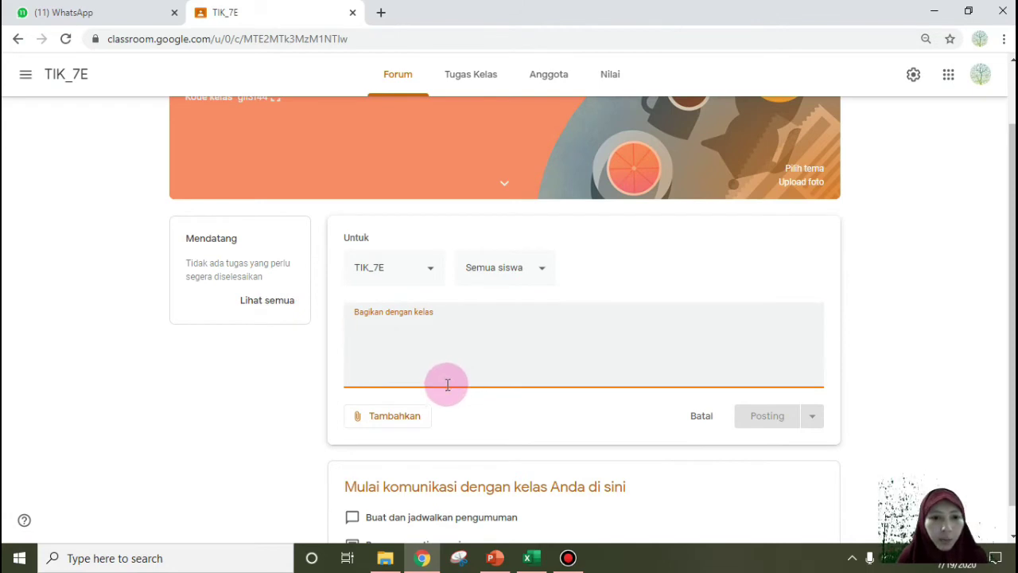
{"action": "scroll", "coordinate": [447, 384], "scroll_direction": "down", "scroll_amount": 1}
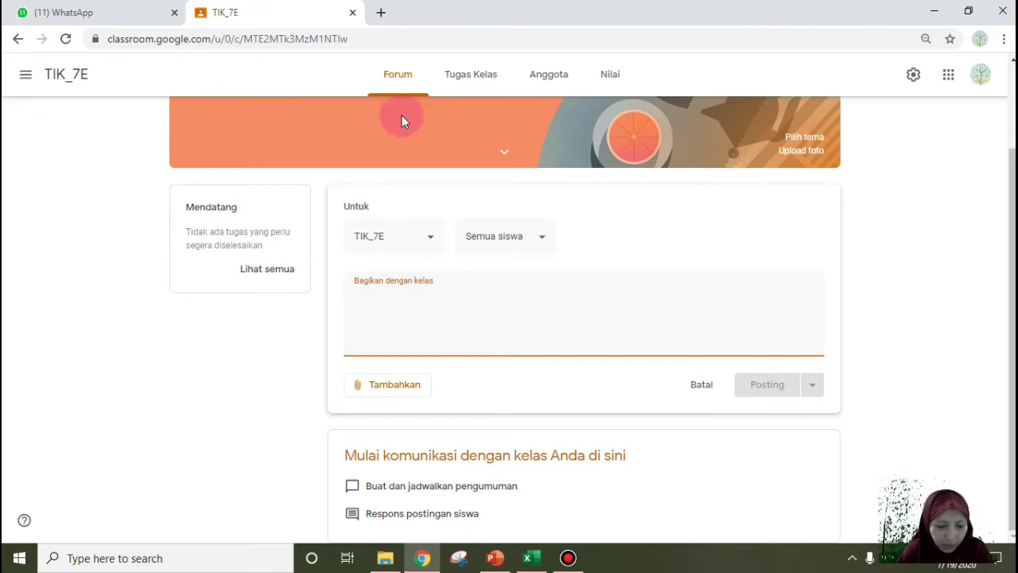
{"action": "type", "text": "A"}
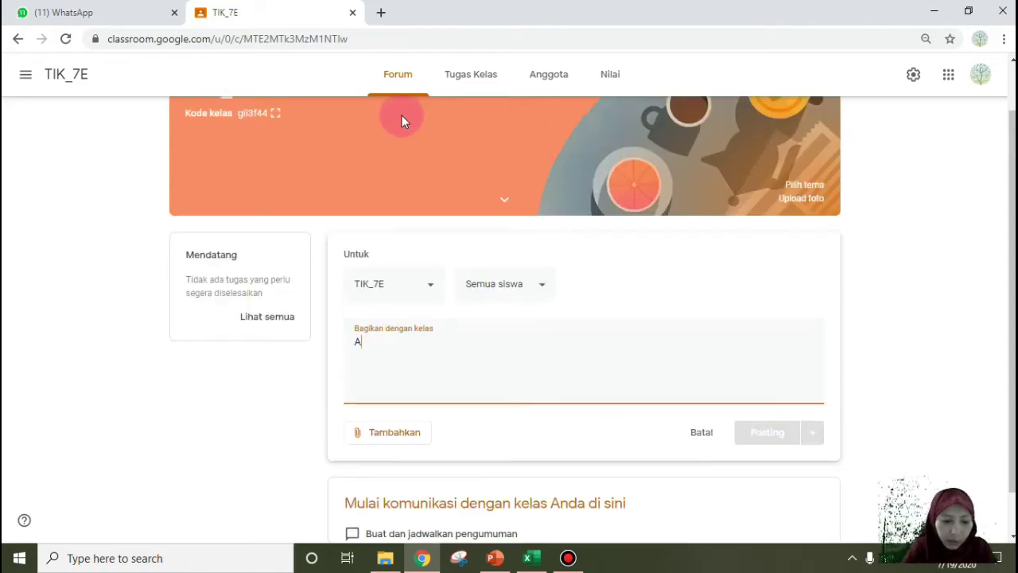
{"action": "type", "text": "ssalamm"}
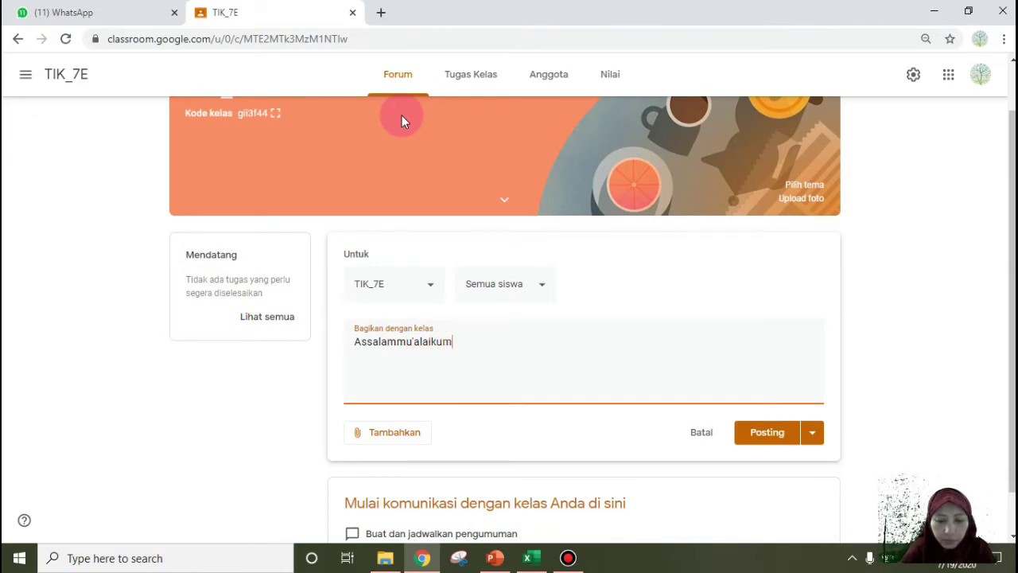
{"action": "type", "text": "u'alaikum"}
{"action": "key", "text": "Return"}
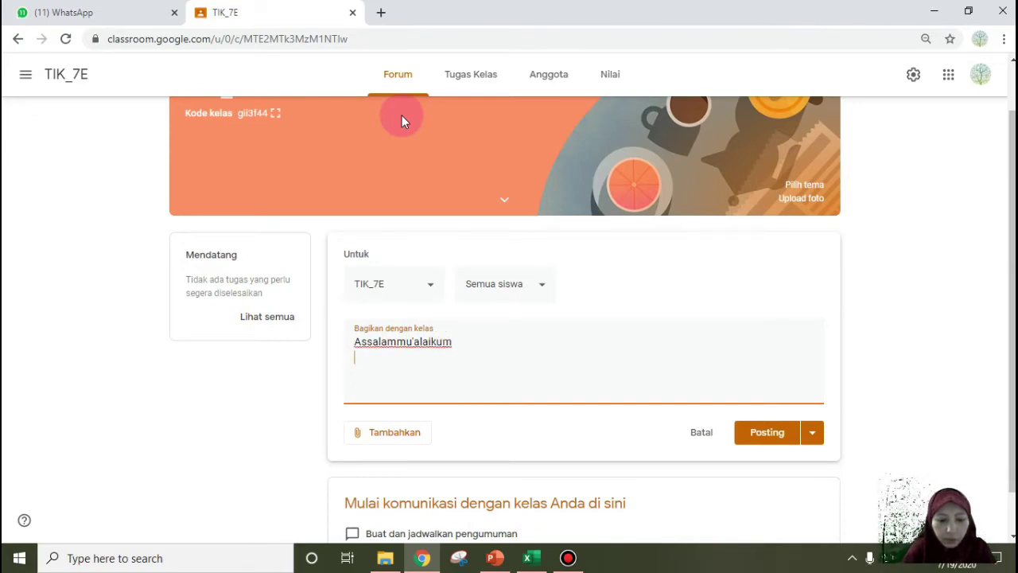
Step: Continue the announcement with "Selamat datang di KBM TIK tanggal 20 JUli 2020" and, after a blank line, "Sebelumnya isi link terlebih dahulu :"
{"action": "type", "text": "Selamat datan"}
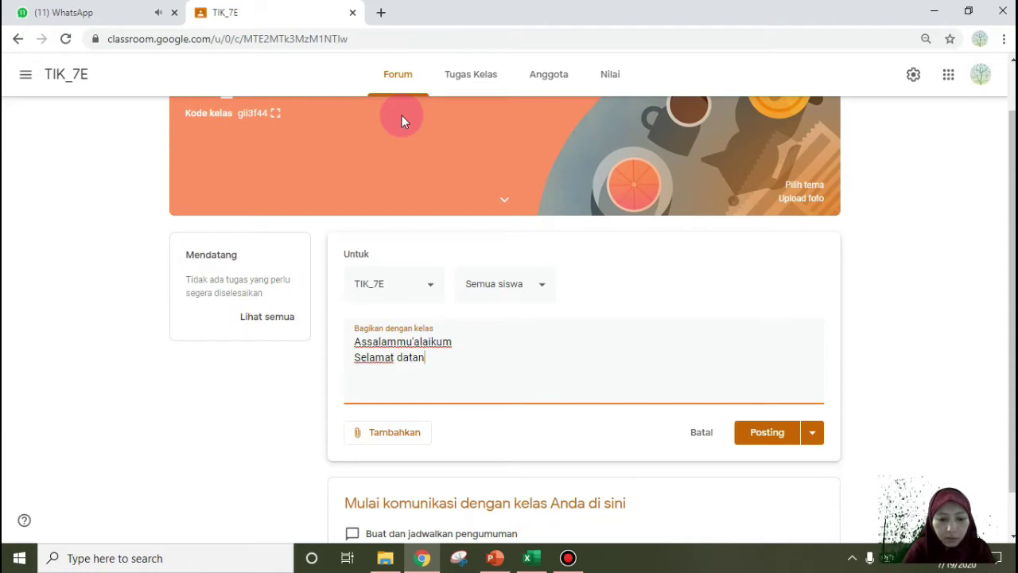
{"action": "type", "text": "g di KBM"}
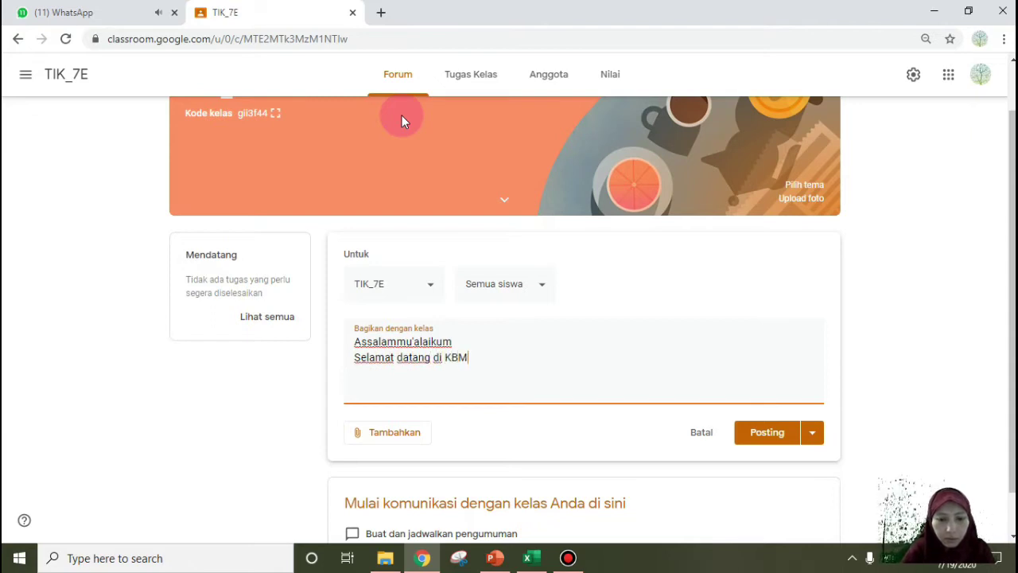
{"action": "type", "text": " TIK tang"}
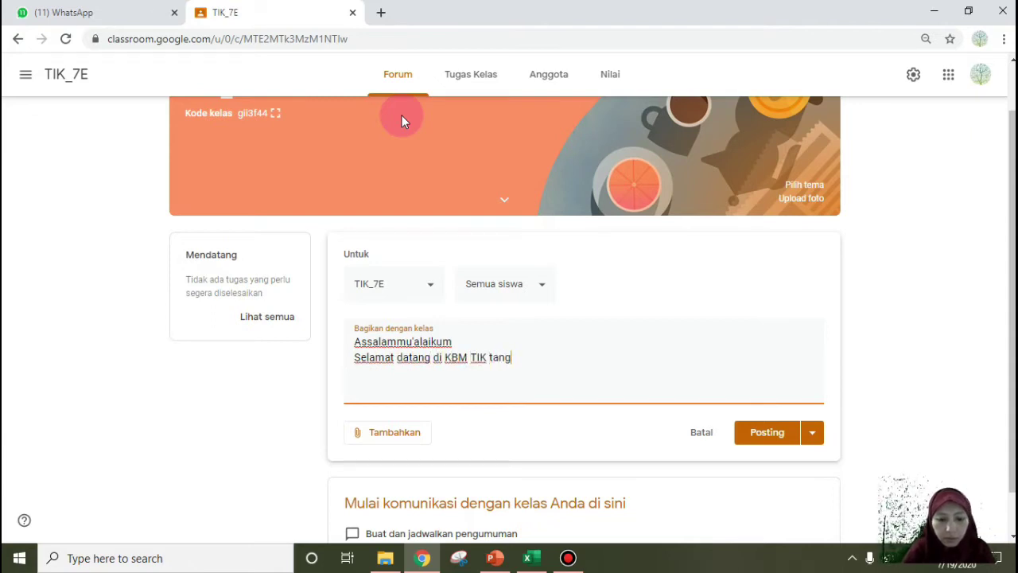
{"action": "type", "text": "gal 20 JUli 2020"}
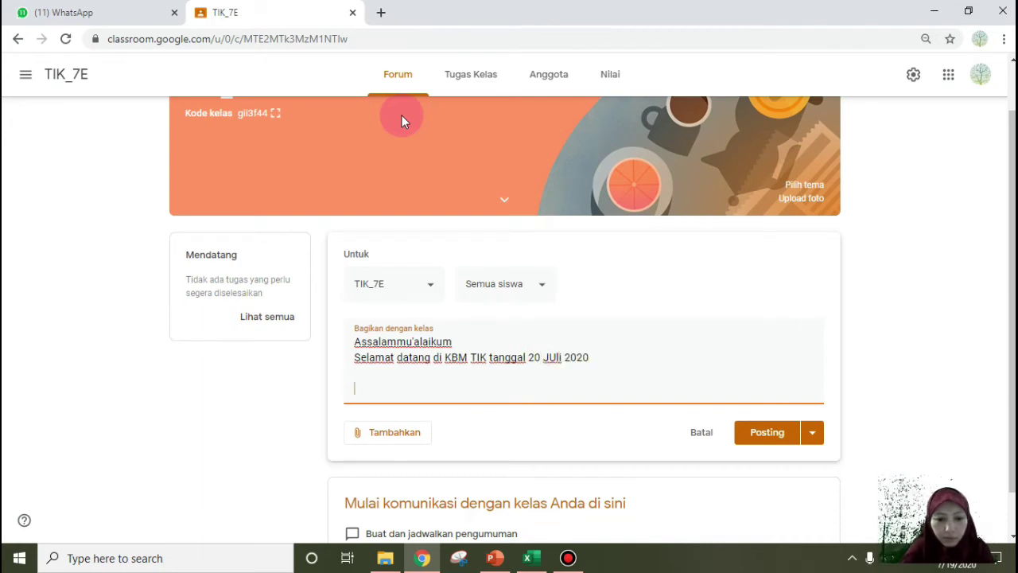
{"action": "type", "text": "  Sebelumnya "}
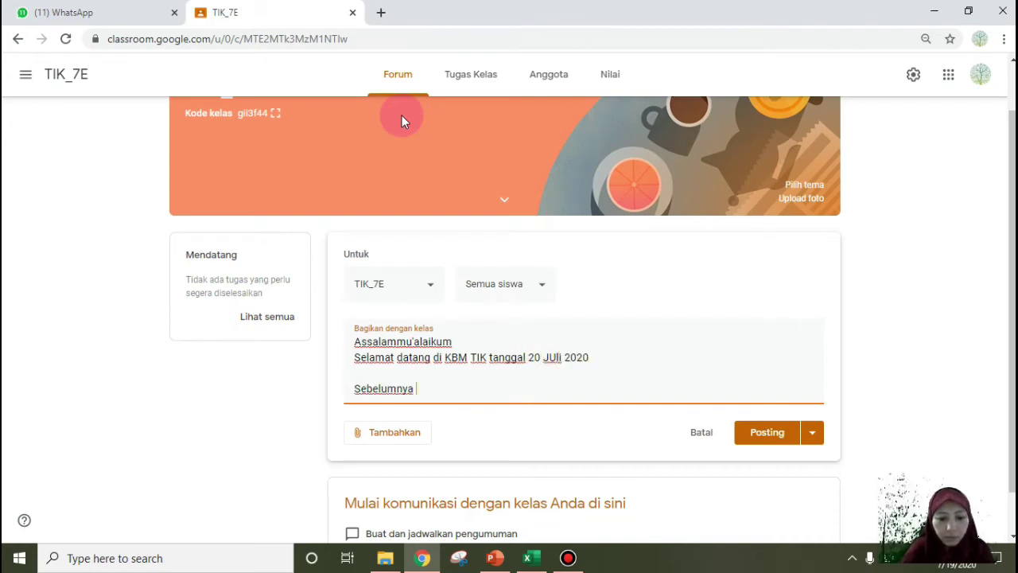
{"action": "type", "text": "isi link "}
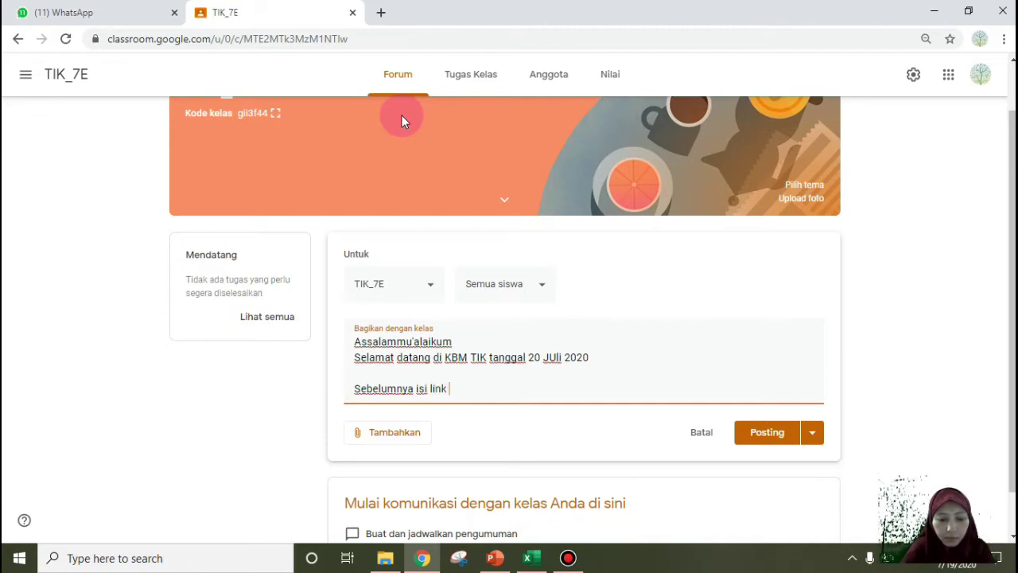
{"action": "type", "text": "terlebih dahulu :"}
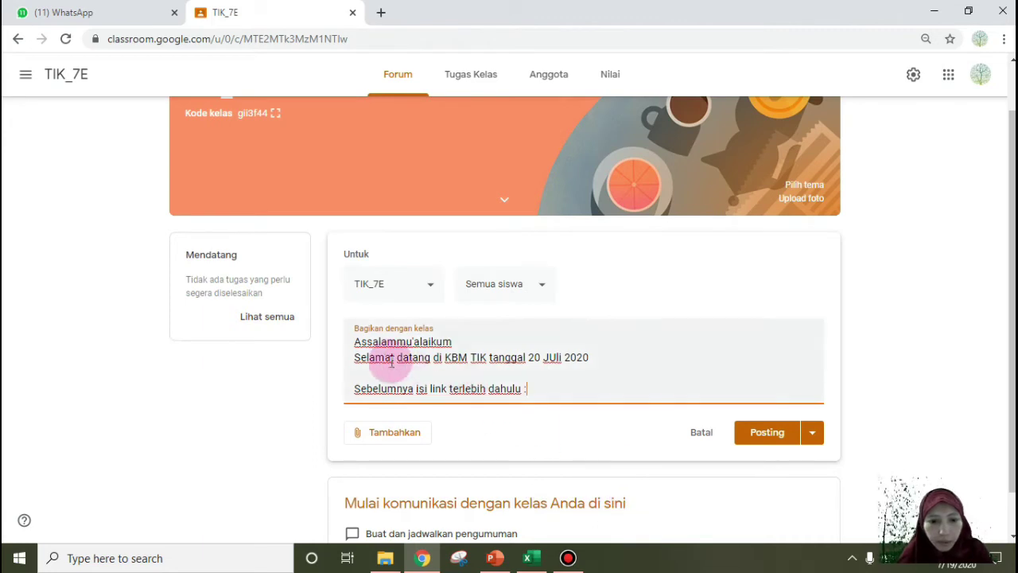
Step: Open the DAFTAR HADIR TIK form from Google Drive in a new browser tab
{"action": "left_click", "coordinate": [412, 438]}
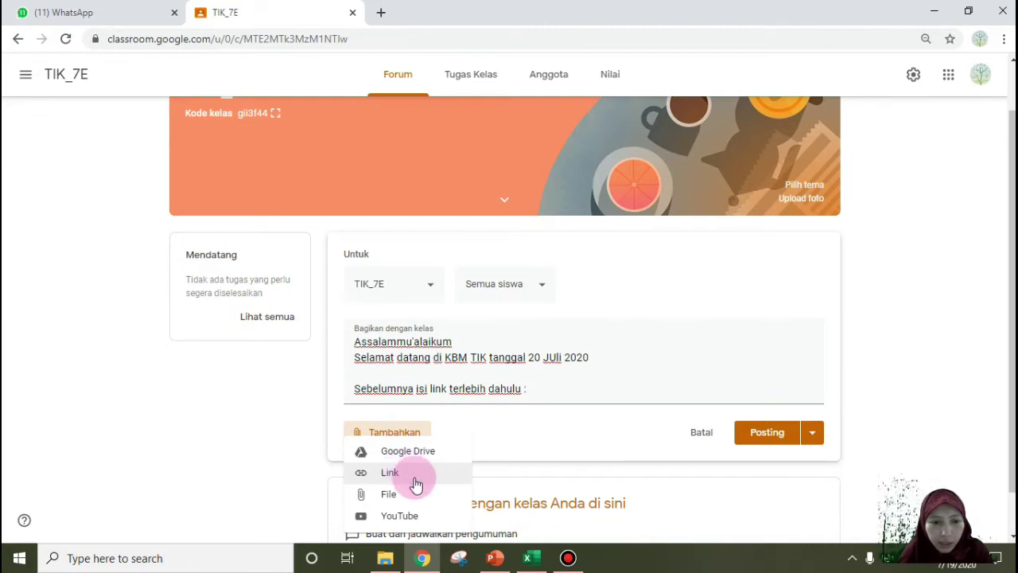
{"action": "left_click", "coordinate": [381, 13]}
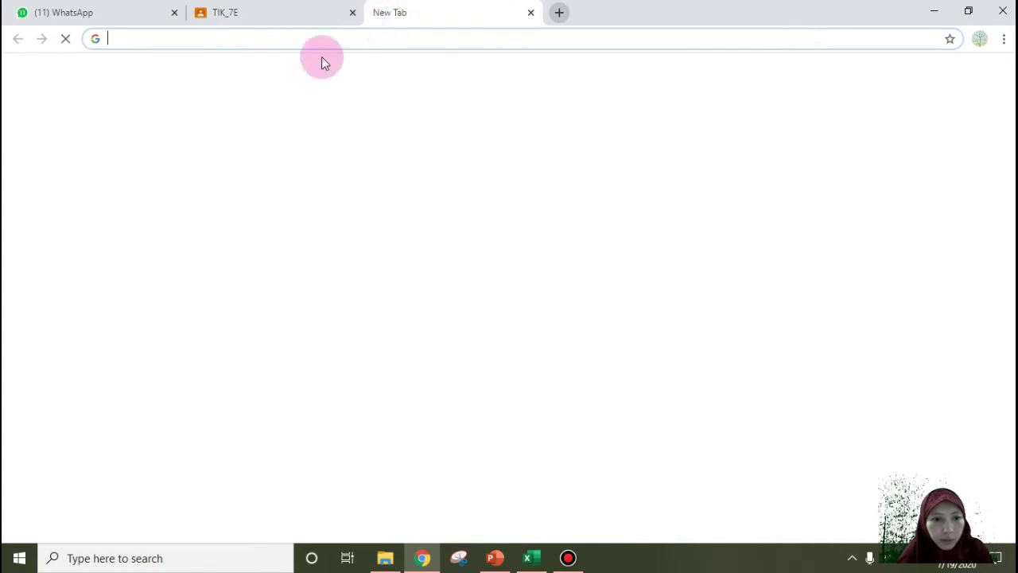
{"action": "left_click", "coordinate": [960, 78]}
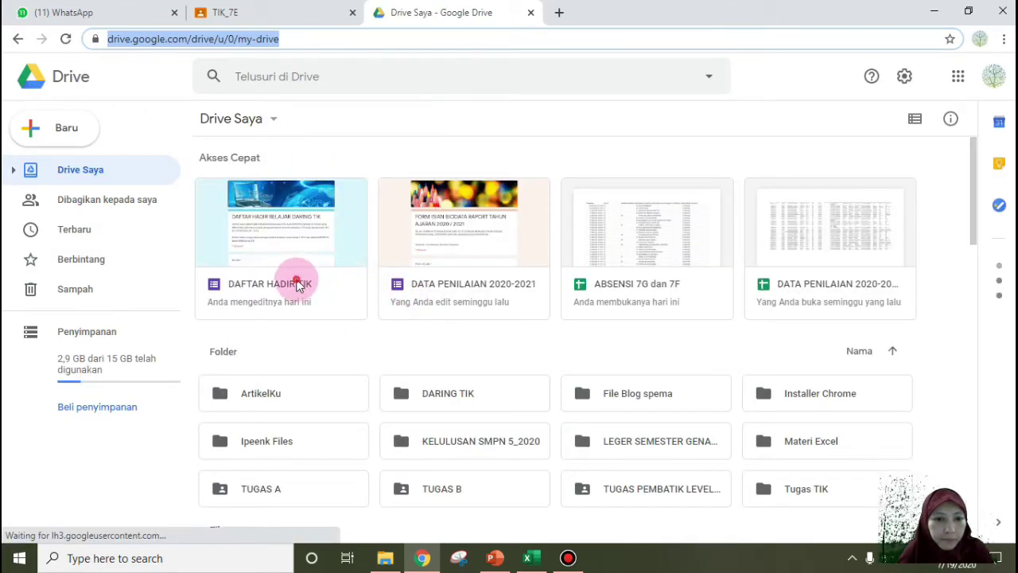
{"action": "left_click", "coordinate": [308, 280]}
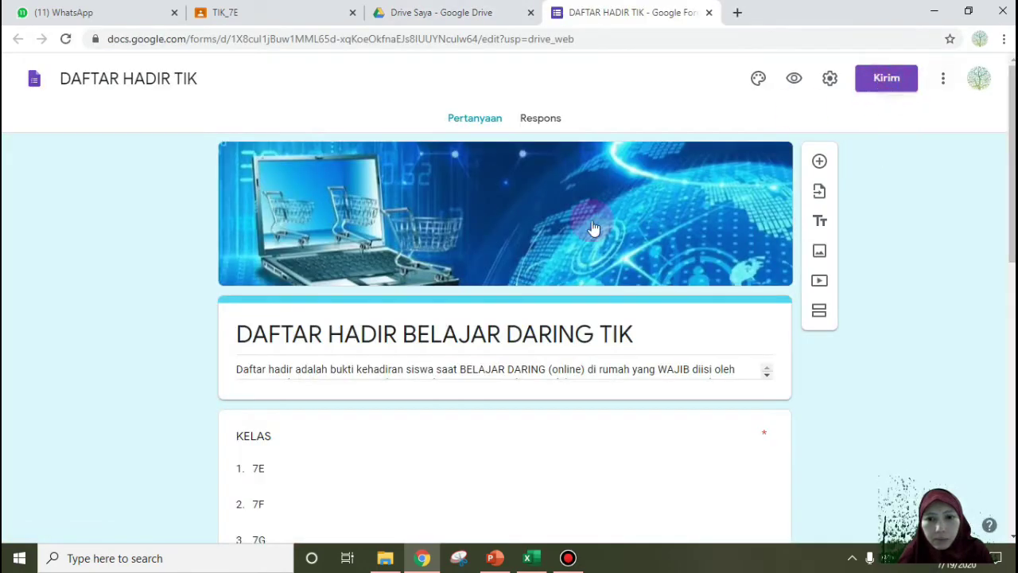
Step: Copy the attendance form's shareable link in shortened form and close the sending dialog
{"action": "left_click", "coordinate": [886, 78]}
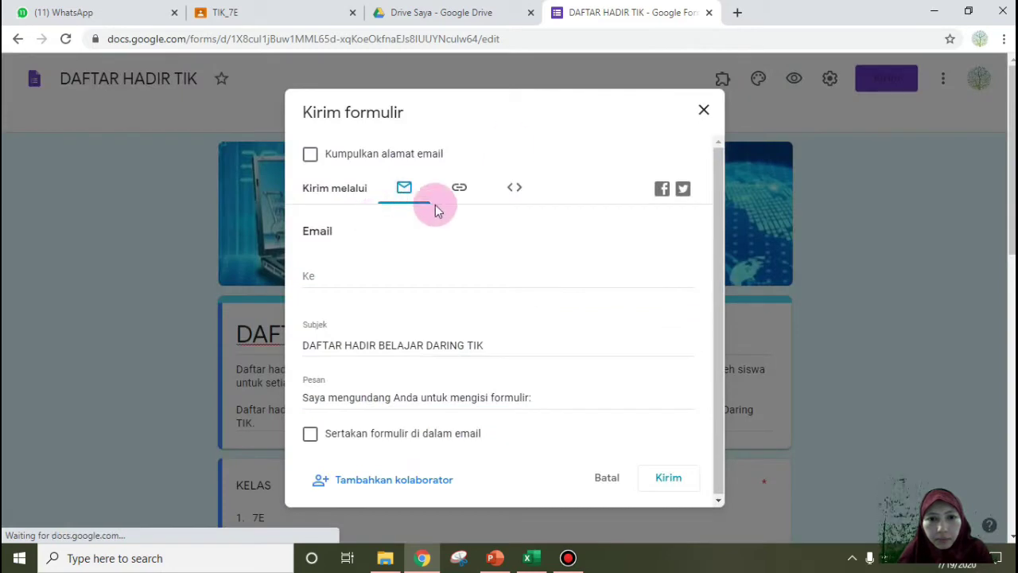
{"action": "left_click", "coordinate": [465, 193]}
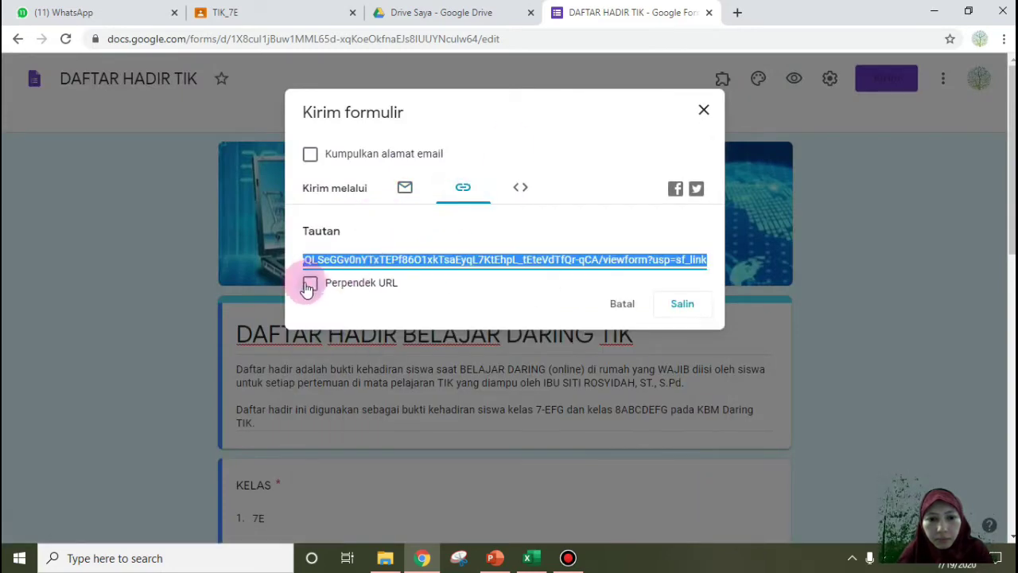
{"action": "left_click", "coordinate": [310, 282]}
{"action": "left_click", "coordinate": [684, 306]}
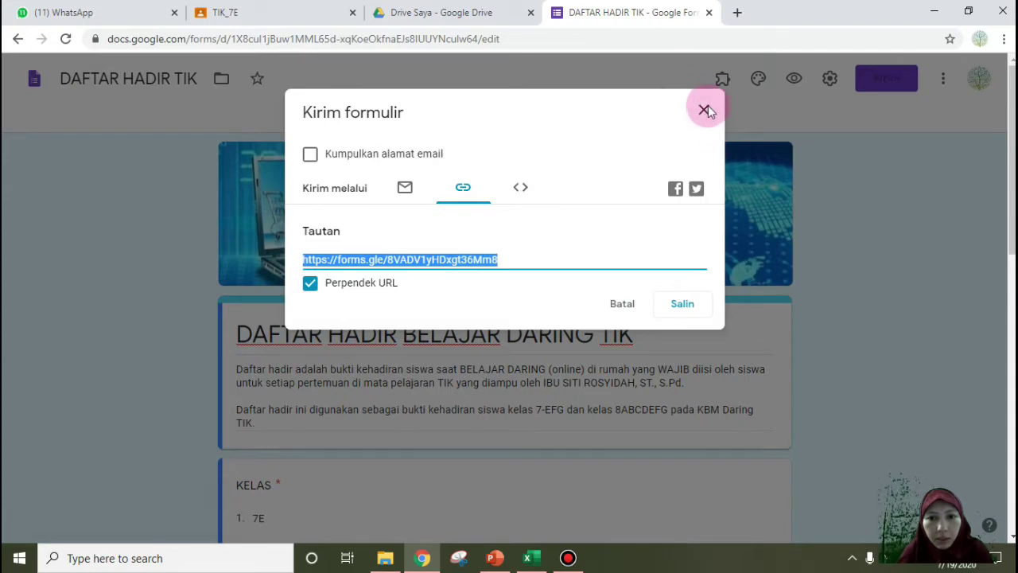
{"action": "left_click", "coordinate": [707, 111]}
Step: Return to the TIK_7E announcement and attach the copied attendance form link to it
{"action": "left_click", "coordinate": [277, 11]}
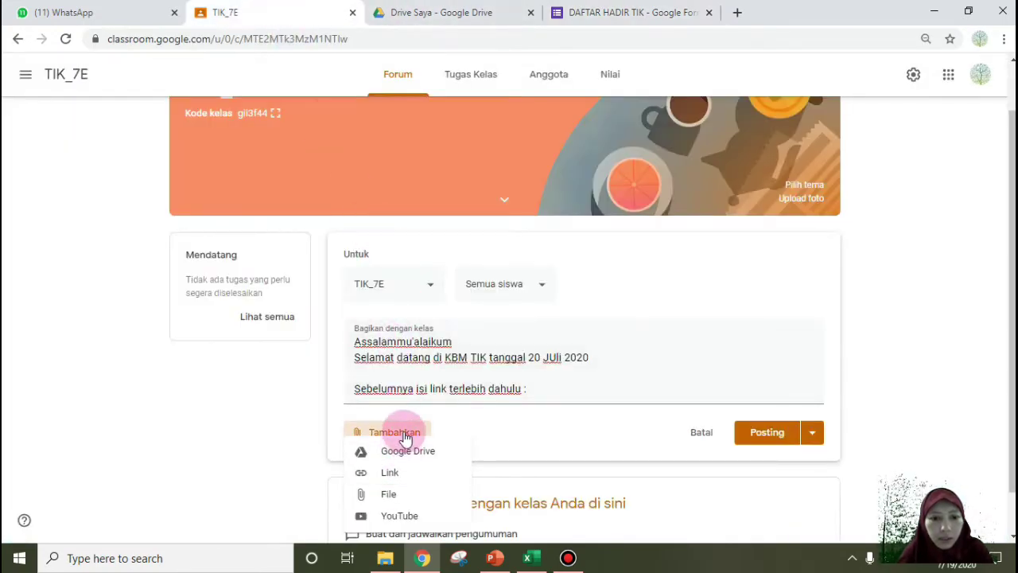
{"action": "left_click", "coordinate": [389, 473]}
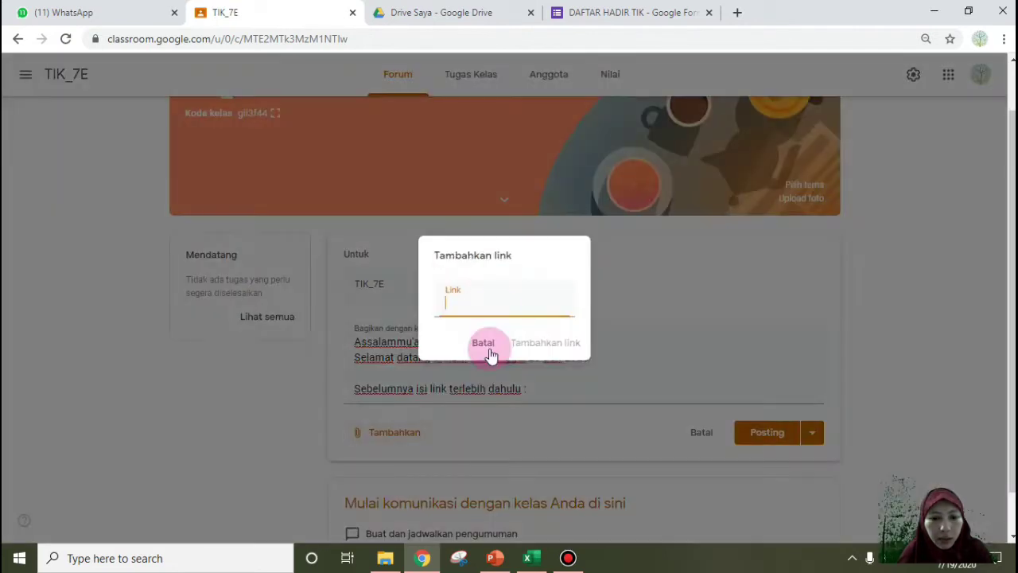
{"action": "right_click", "coordinate": [505, 301]}
{"action": "left_click", "coordinate": [517, 420]}
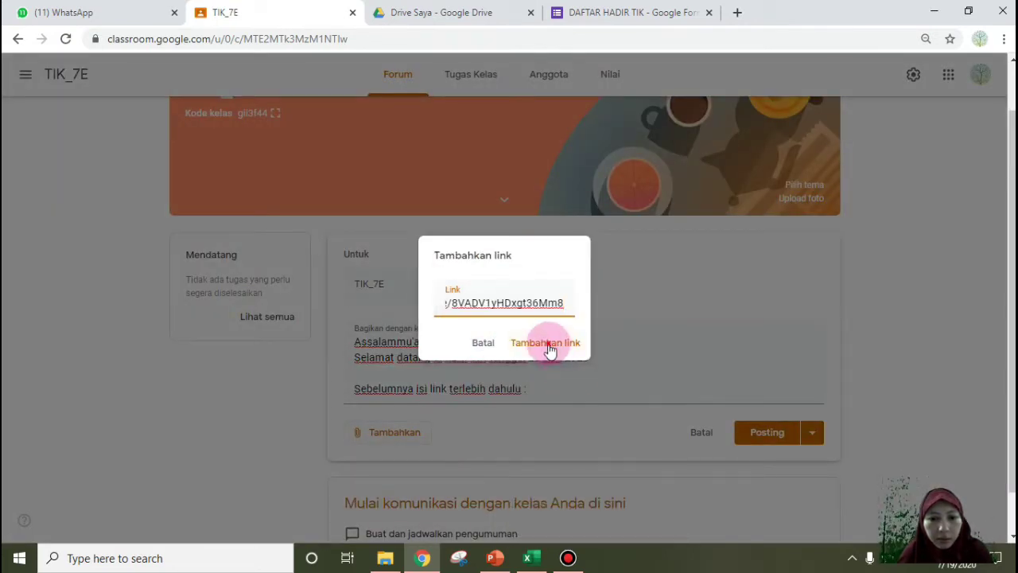
{"action": "left_click", "coordinate": [547, 344]}
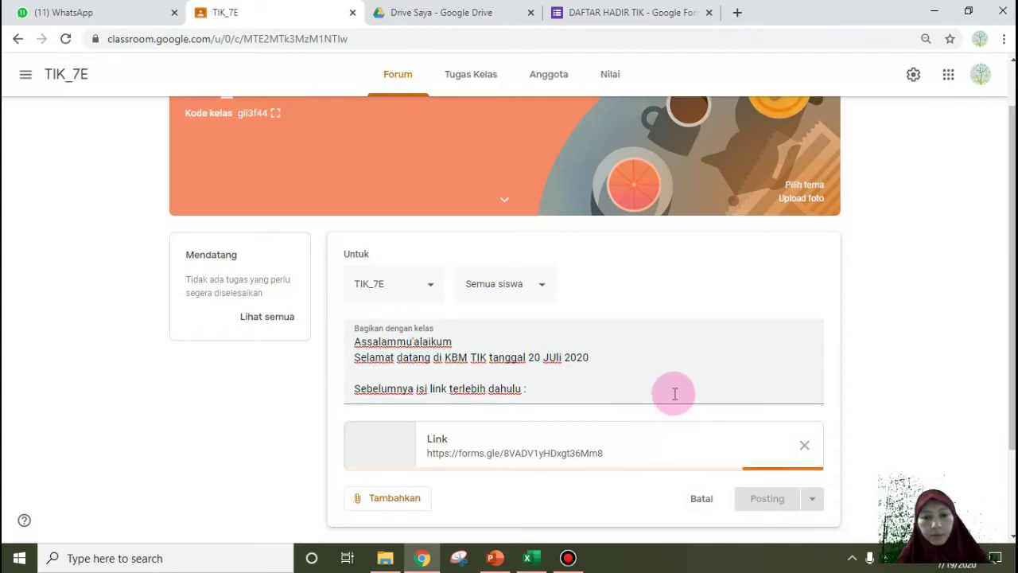
Step: Schedule the TIK_7E announcement for 20 Jul 2020 at 08.00 and expand the saved announcements to show it
{"action": "scroll", "coordinate": [639, 393], "scroll_direction": "down", "scroll_amount": 1}
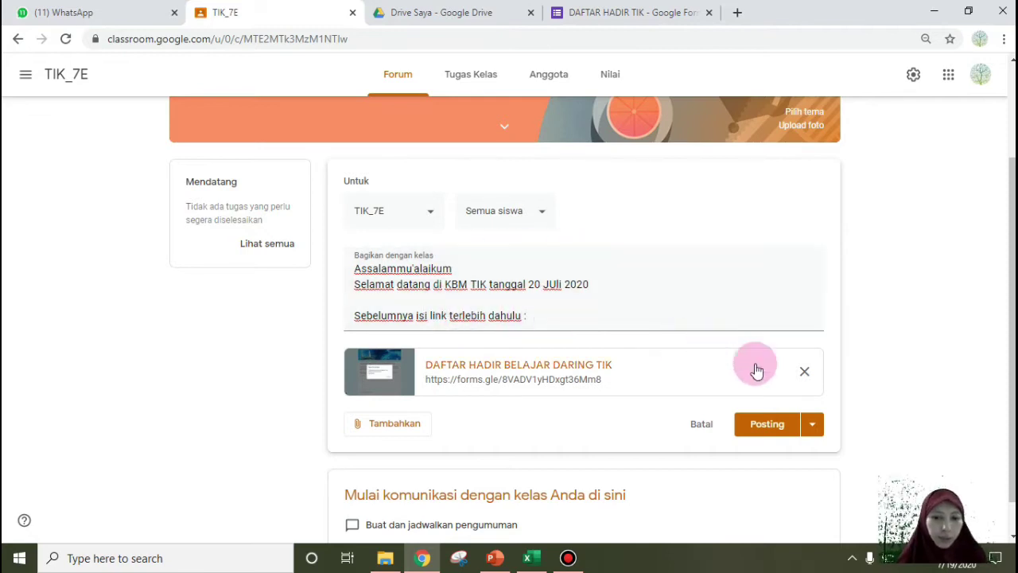
{"action": "scroll", "coordinate": [865, 385], "scroll_direction": "down", "scroll_amount": 1}
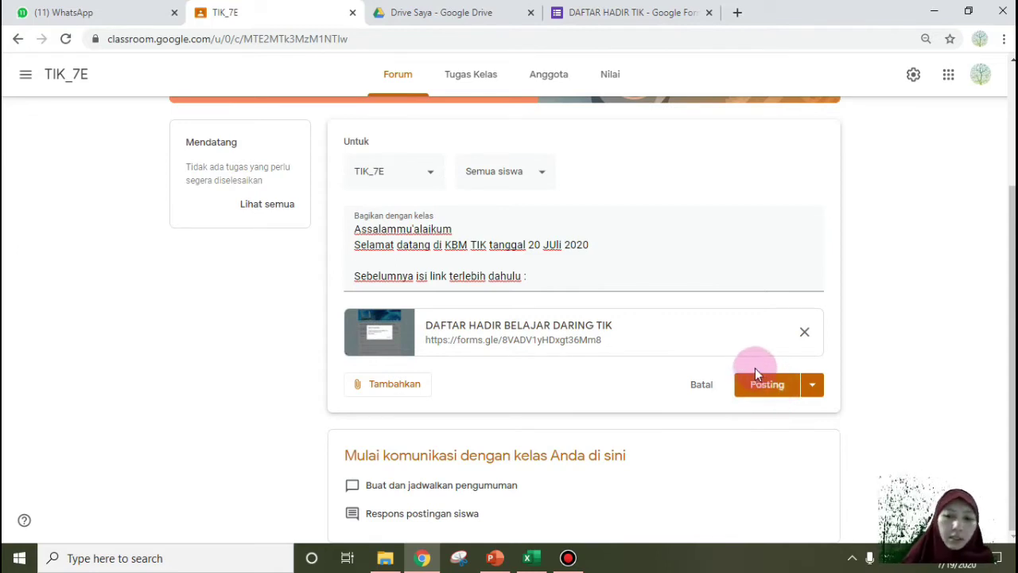
{"action": "left_click", "coordinate": [813, 386]}
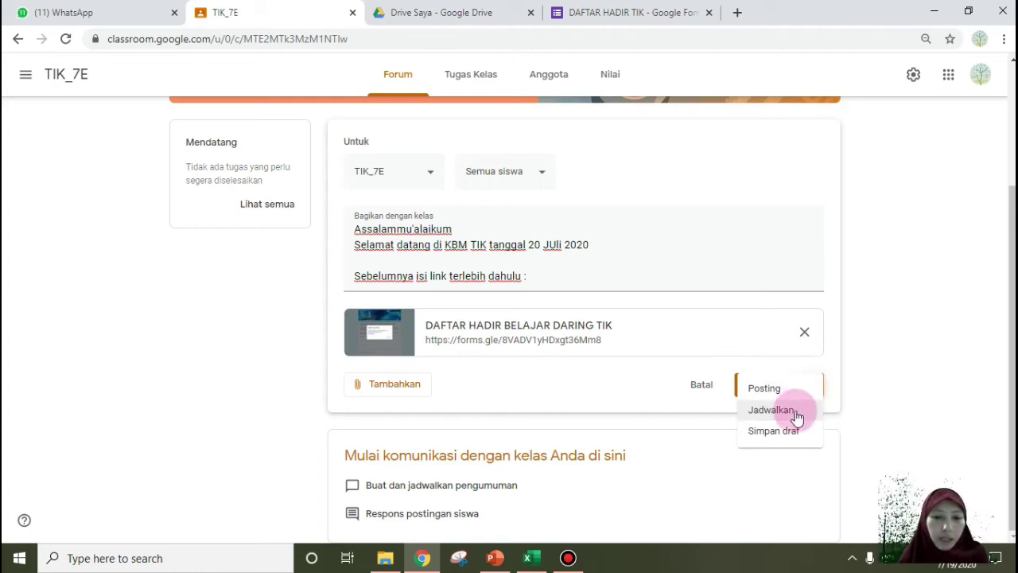
{"action": "left_click", "coordinate": [852, 393]}
{"action": "left_click", "coordinate": [814, 387]}
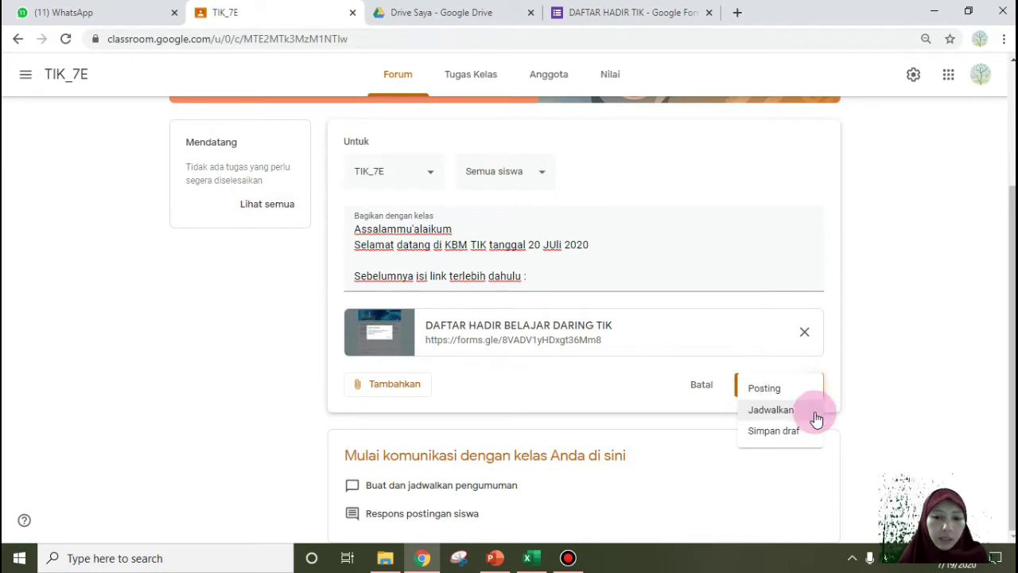
{"action": "left_click", "coordinate": [813, 412]}
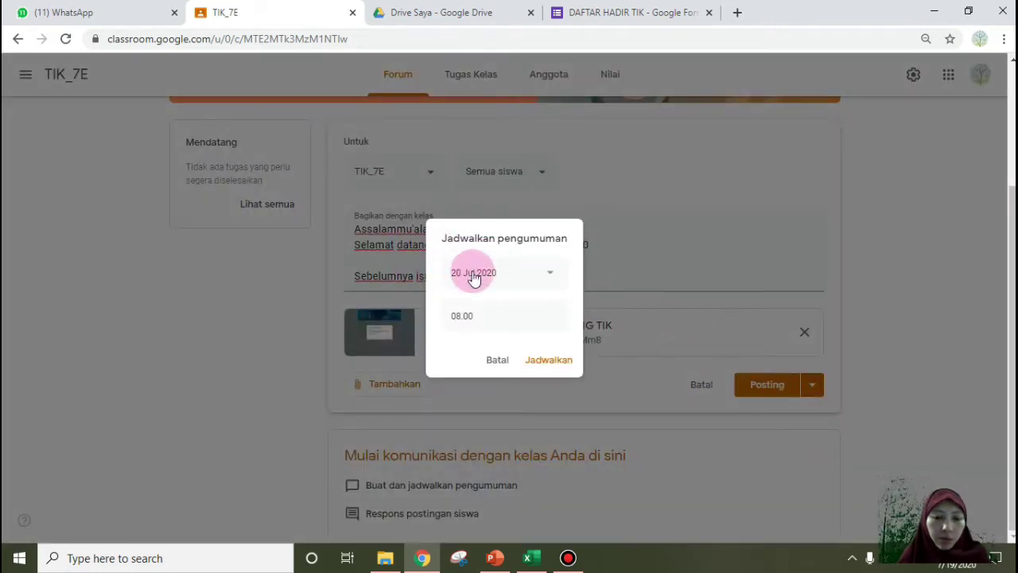
{"action": "left_click", "coordinate": [490, 314]}
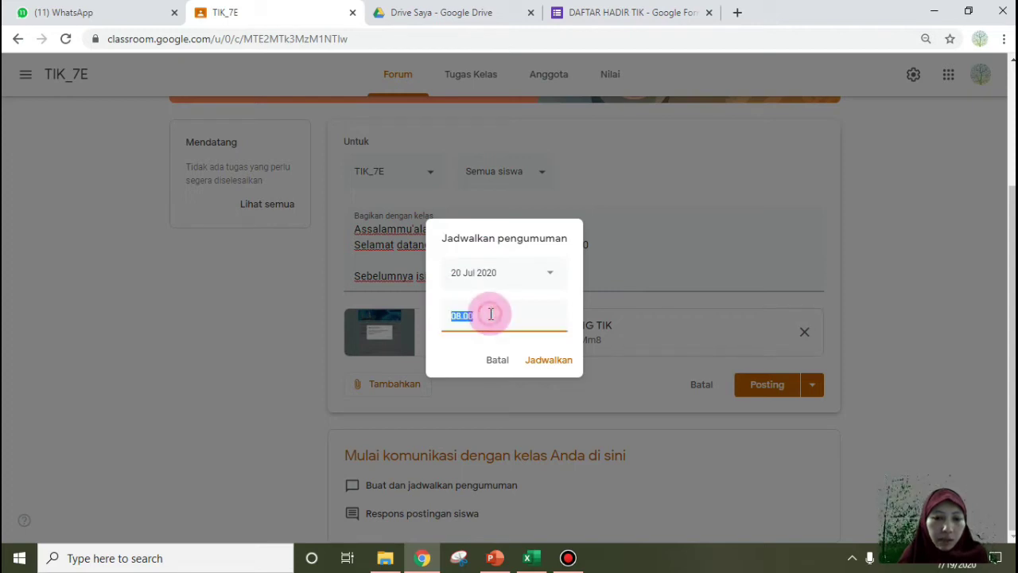
{"action": "left_click", "coordinate": [491, 314]}
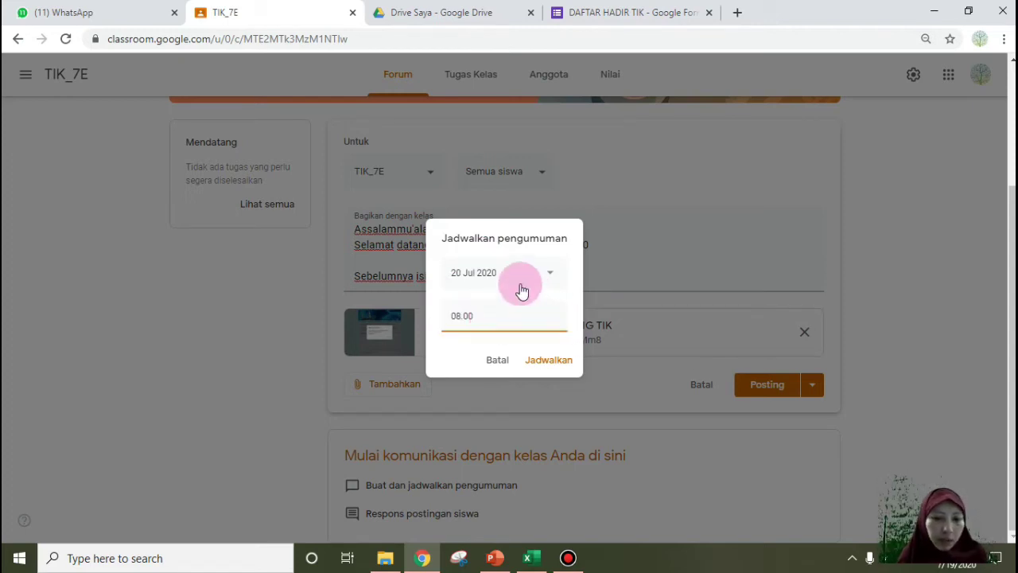
{"action": "left_click", "coordinate": [556, 362]}
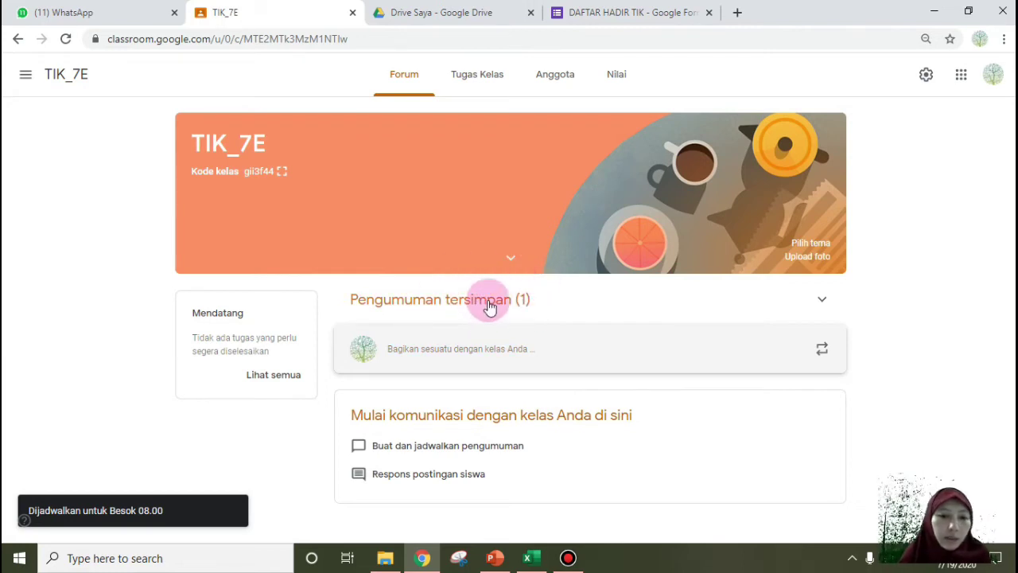
{"action": "left_click", "coordinate": [489, 306]}
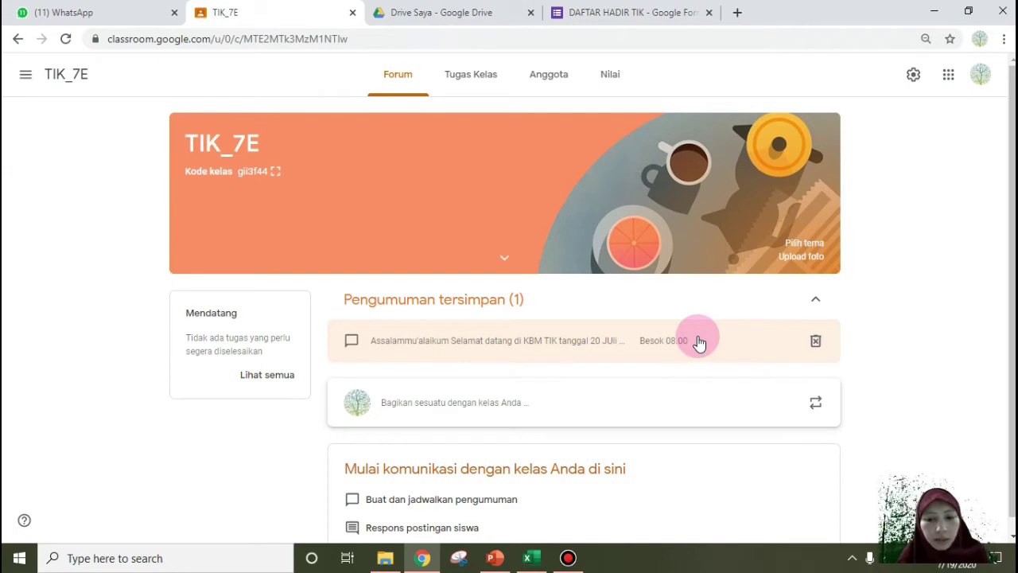
{"action": "scroll", "coordinate": [682, 473], "scroll_direction": "down", "scroll_amount": 1}
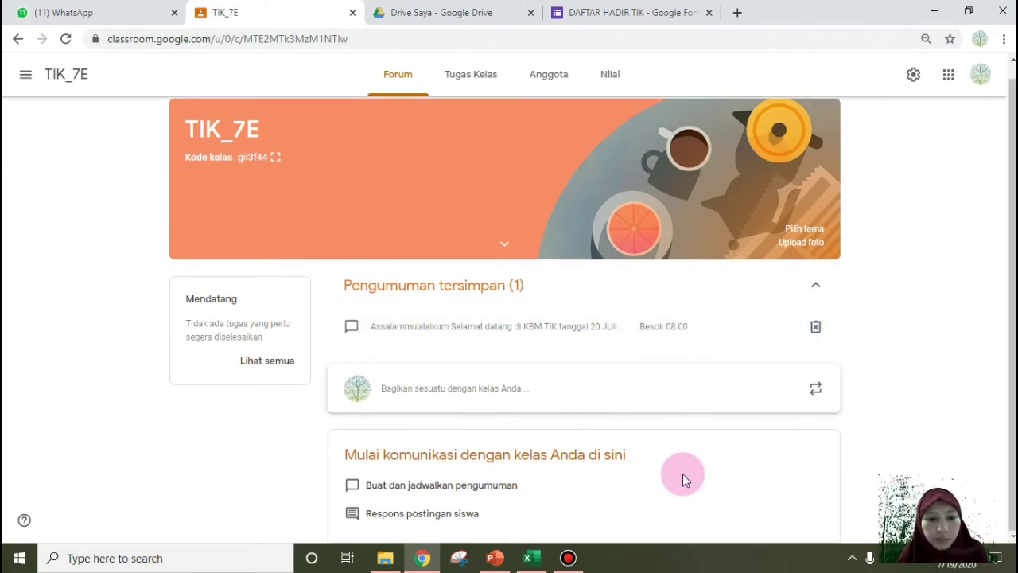
Step: Examine how the classwork (Tugas Kelas) of TIK_7E is organised into topics
{"action": "left_click", "coordinate": [469, 84]}
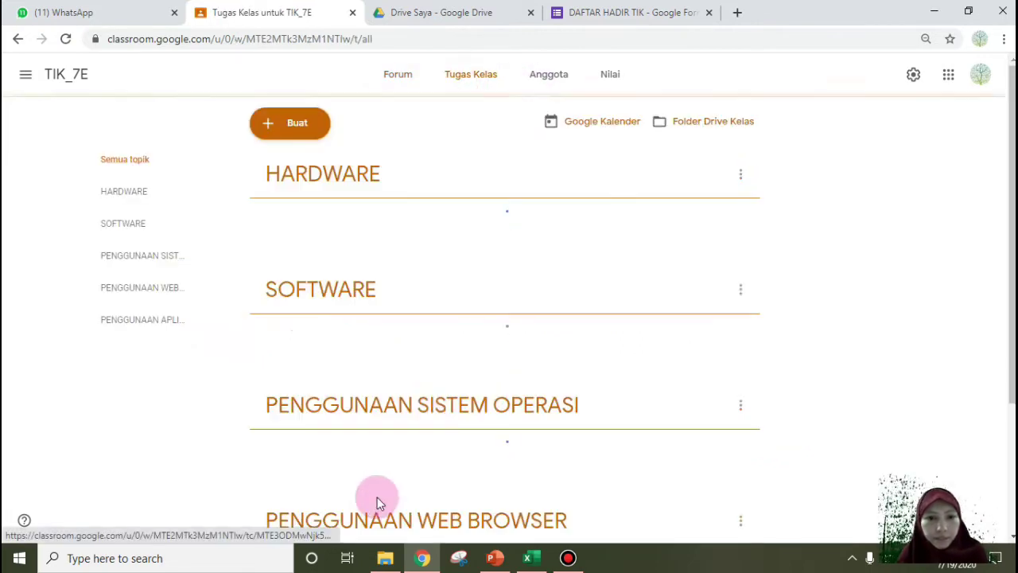
{"action": "scroll", "coordinate": [609, 360], "scroll_direction": "down", "scroll_amount": 1}
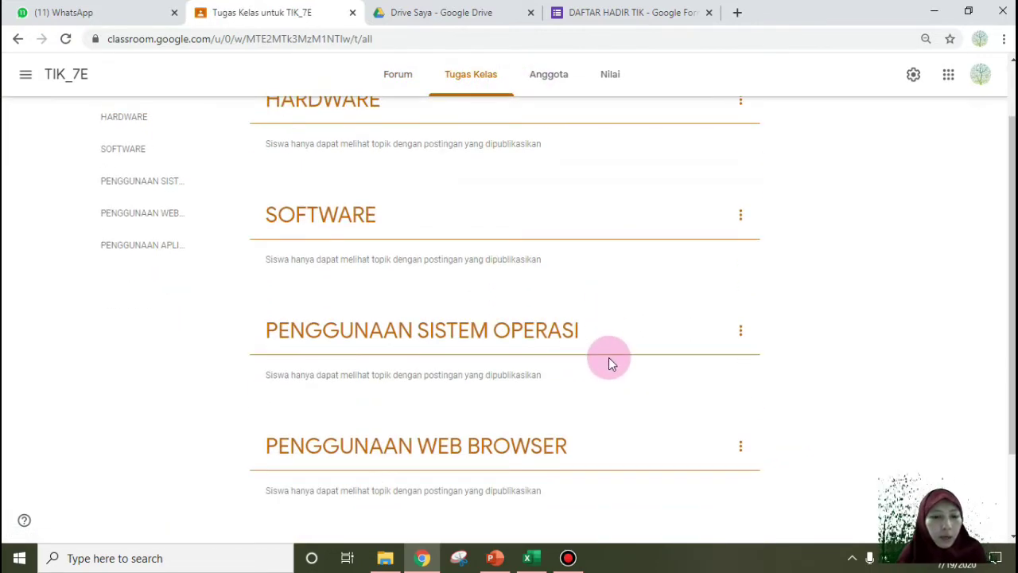
{"action": "scroll", "coordinate": [608, 359], "scroll_direction": "up", "scroll_amount": 1}
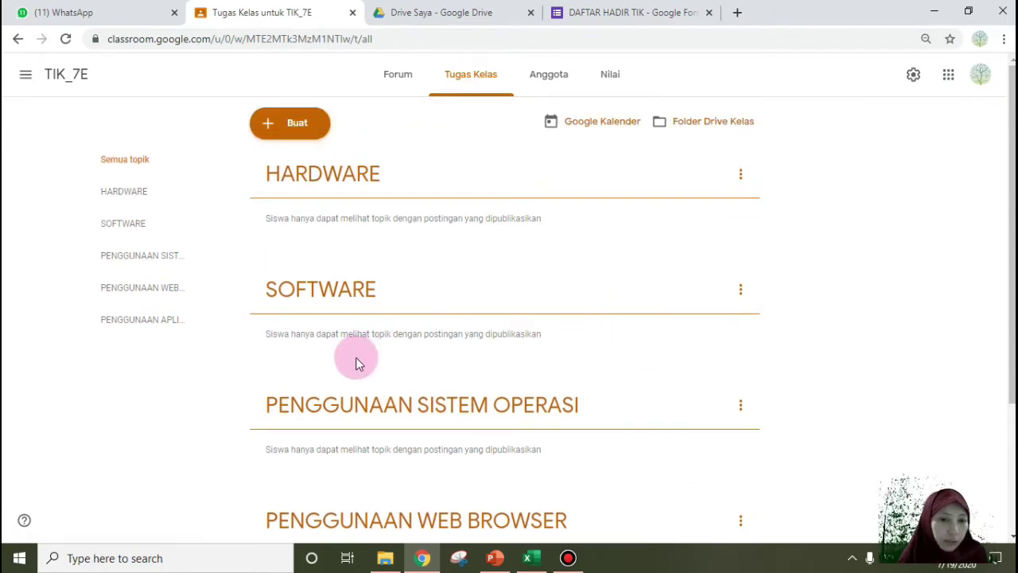
{"action": "scroll", "coordinate": [654, 423], "scroll_direction": "down", "scroll_amount": 1}
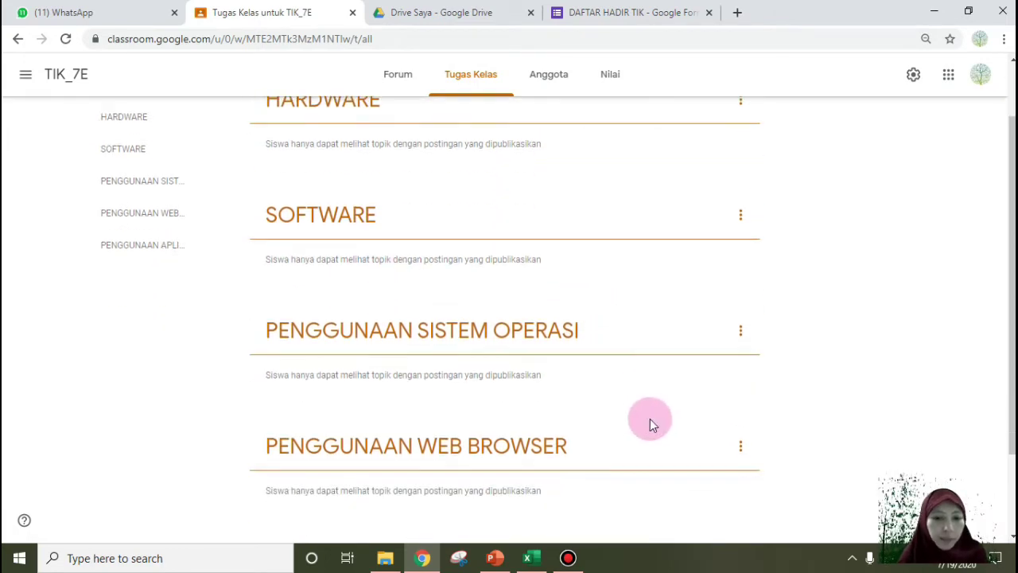
{"action": "scroll", "coordinate": [647, 424], "scroll_direction": "up", "scroll_amount": 1}
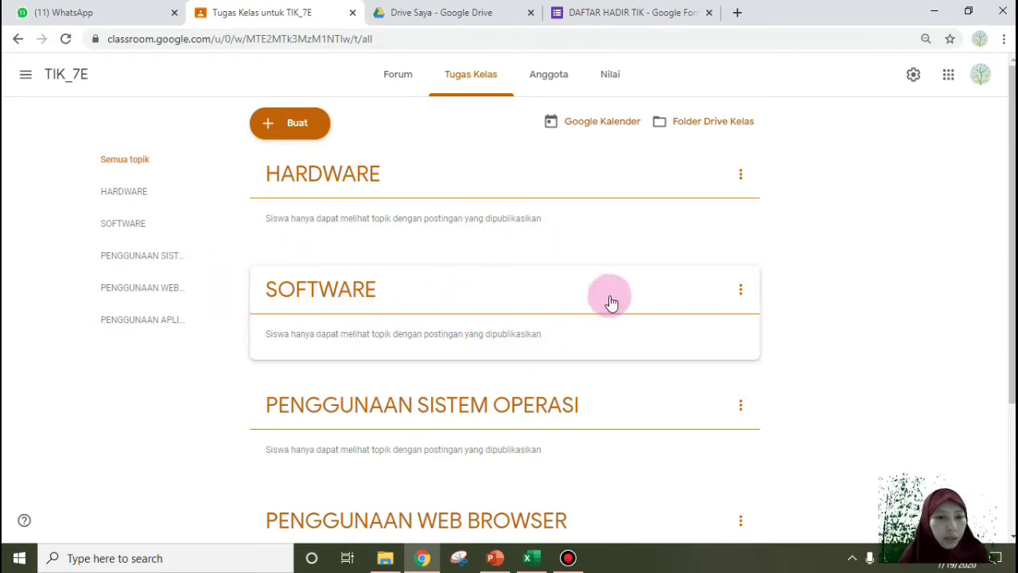
{"action": "scroll", "coordinate": [362, 426], "scroll_direction": "down", "scroll_amount": 2}
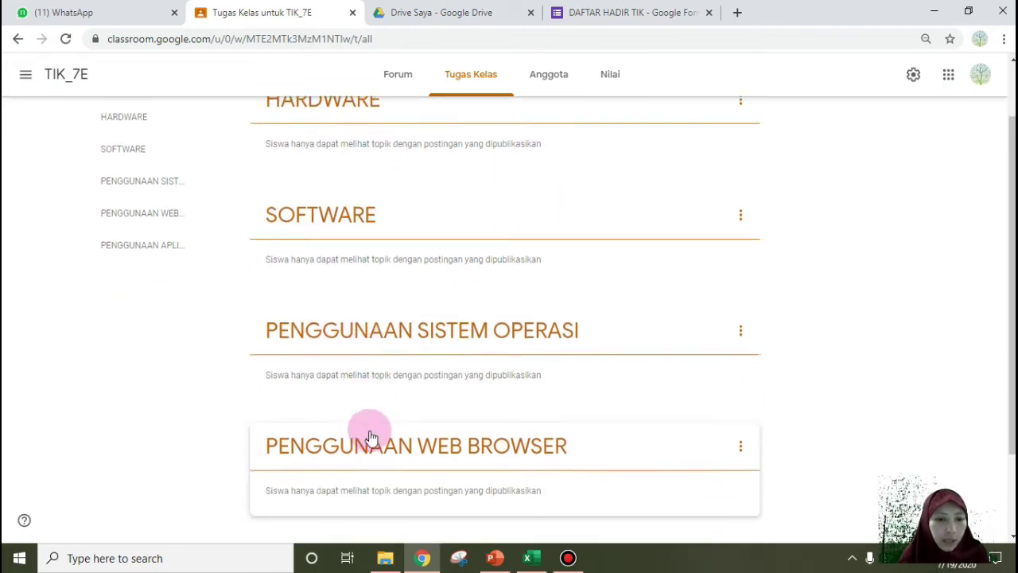
{"action": "scroll", "coordinate": [461, 452], "scroll_direction": "up", "scroll_amount": 2}
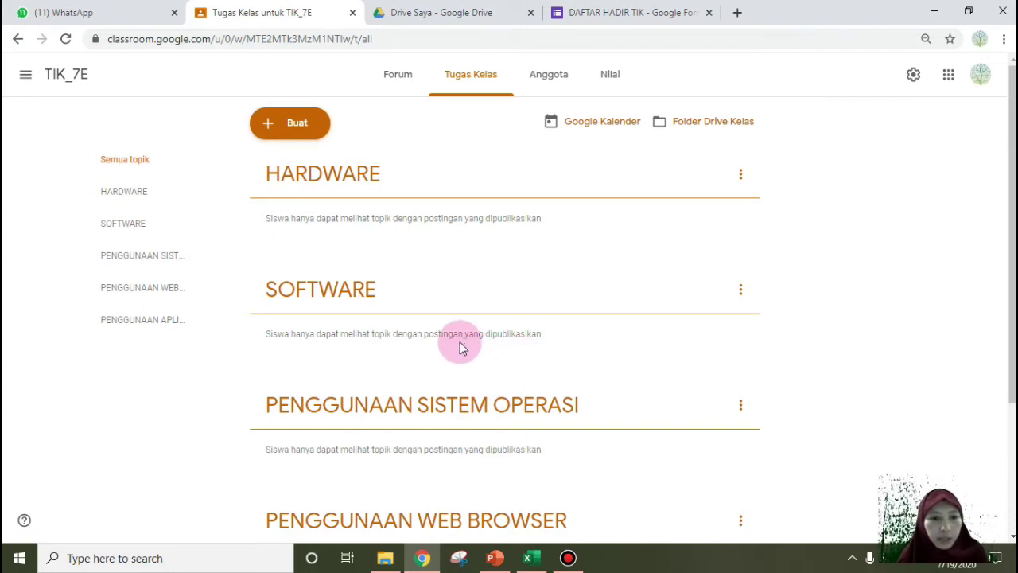
{"action": "scroll", "coordinate": [501, 373], "scroll_direction": "down", "scroll_amount": 2}
{"action": "scroll", "coordinate": [592, 391], "scroll_direction": "up", "scroll_amount": 3}
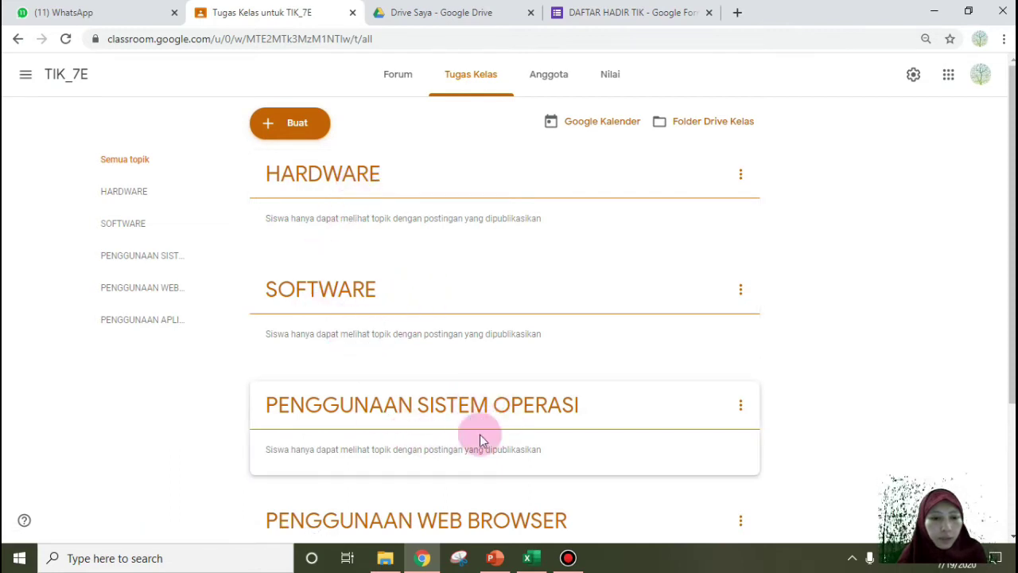
{"action": "scroll", "coordinate": [520, 435], "scroll_direction": "down", "scroll_amount": 2}
{"action": "scroll", "coordinate": [490, 482], "scroll_direction": "up", "scroll_amount": 3}
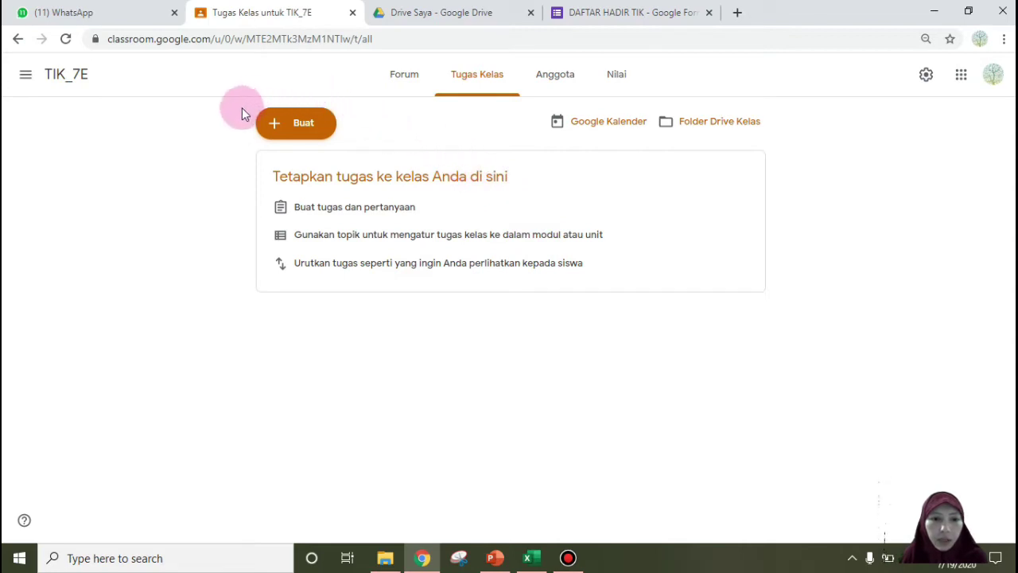
Step: Create the classwork topics "Hardware" and "Software" in TIK_7E
{"action": "left_click", "coordinate": [303, 137]}
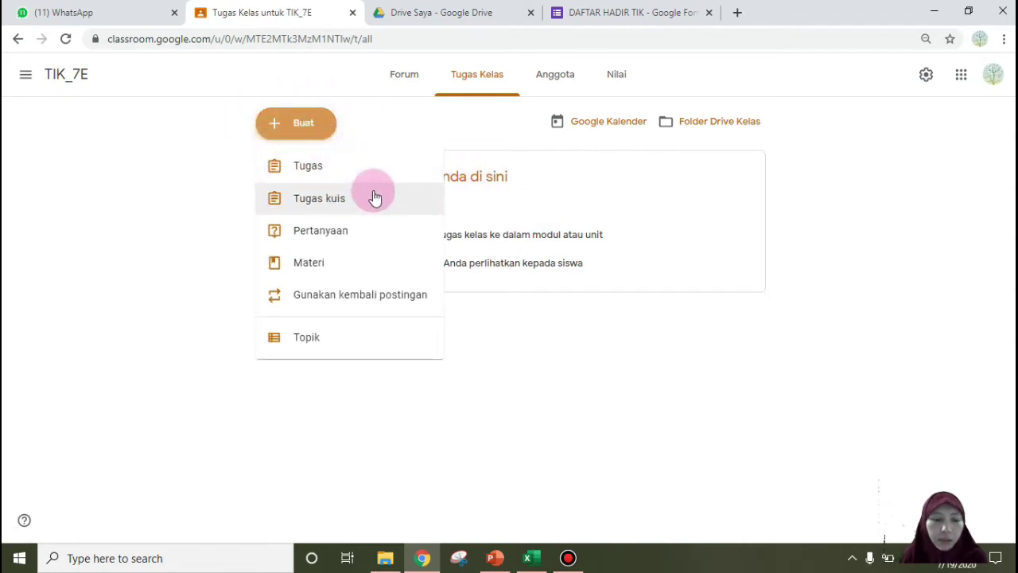
{"action": "left_click", "coordinate": [343, 342]}
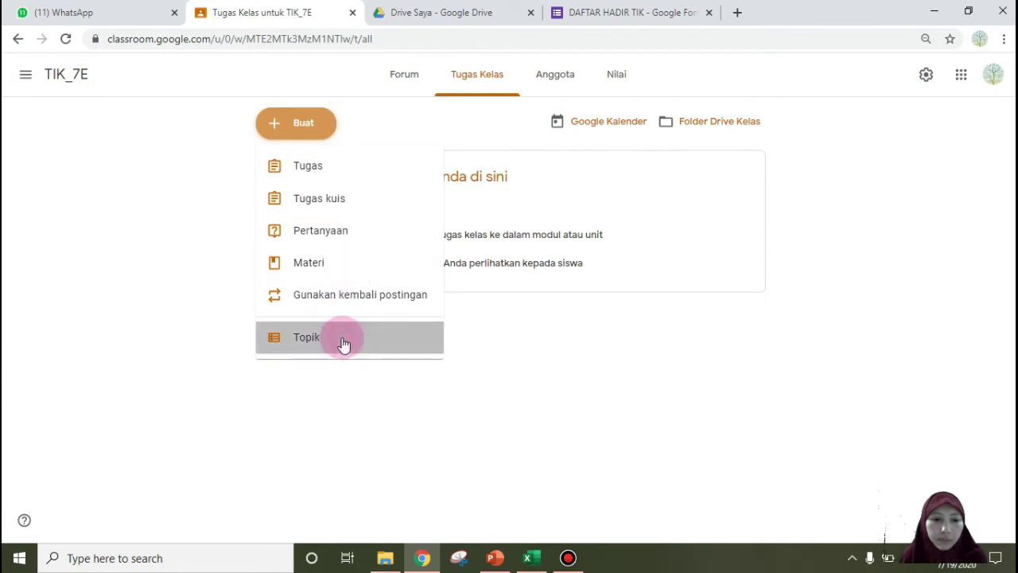
{"action": "type", "text": "Hardware"}
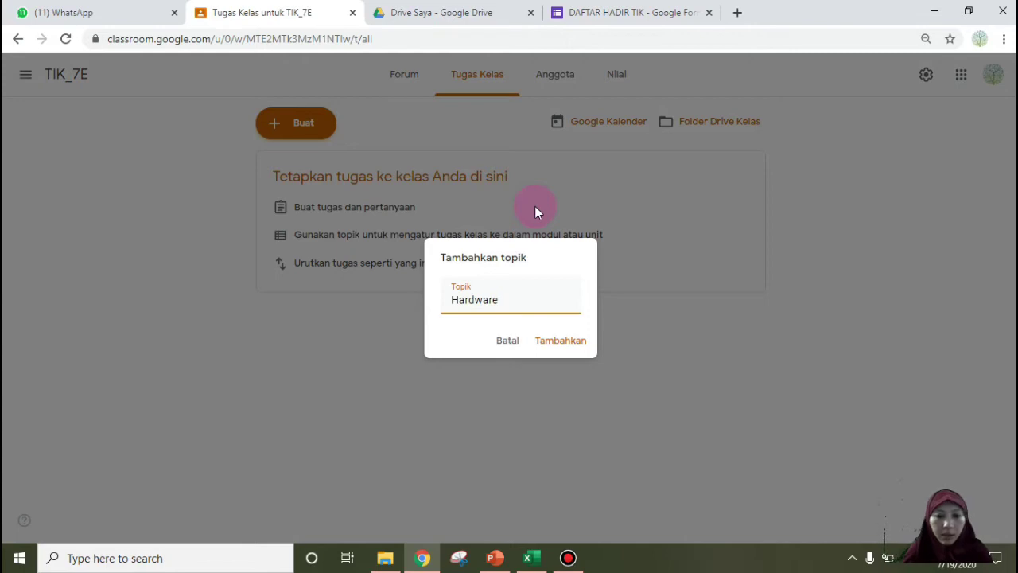
{"action": "left_click", "coordinate": [560, 347]}
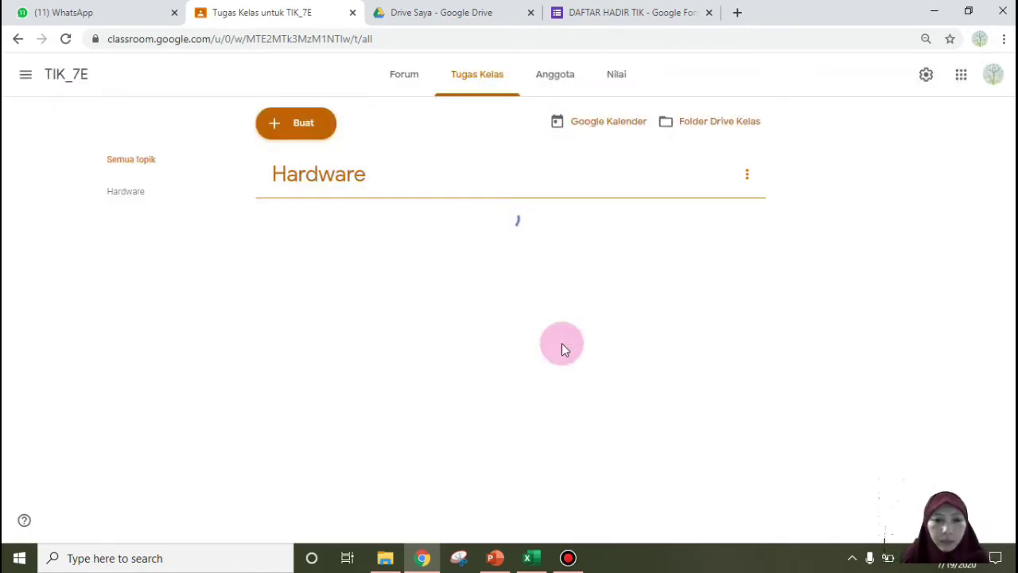
{"action": "left_click", "coordinate": [277, 132]}
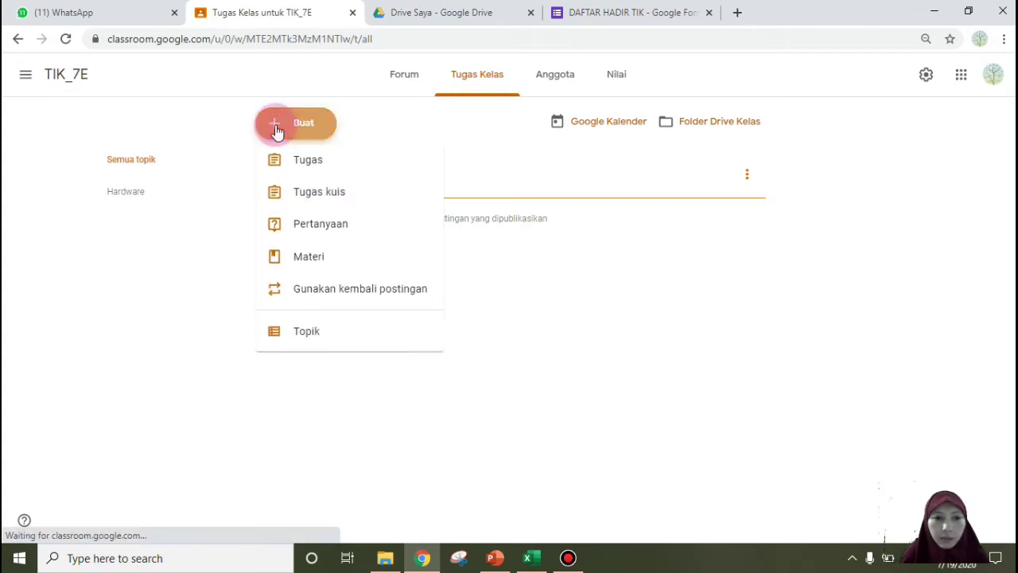
{"action": "left_click", "coordinate": [325, 341]}
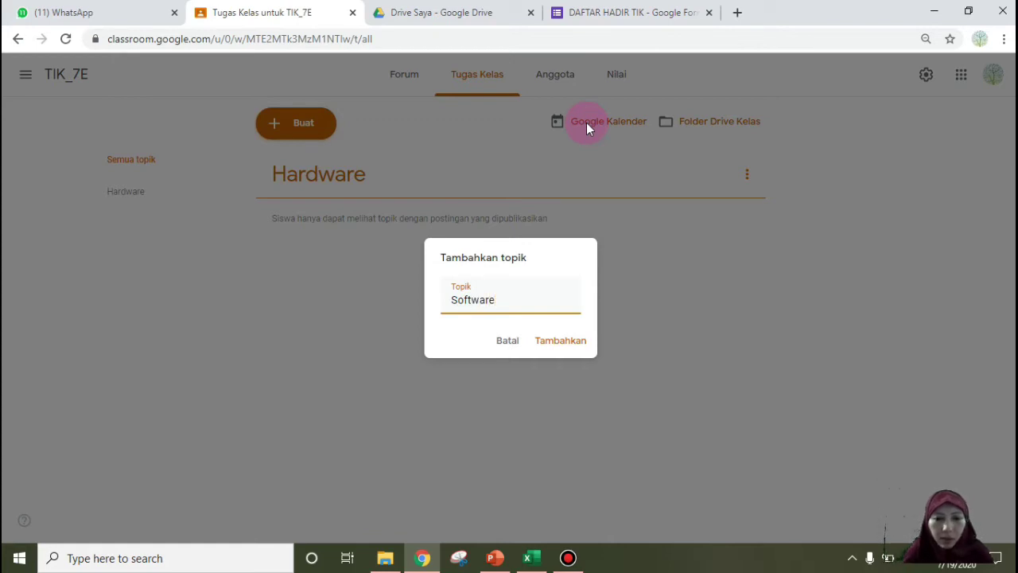
{"action": "left_click", "coordinate": [576, 343]}
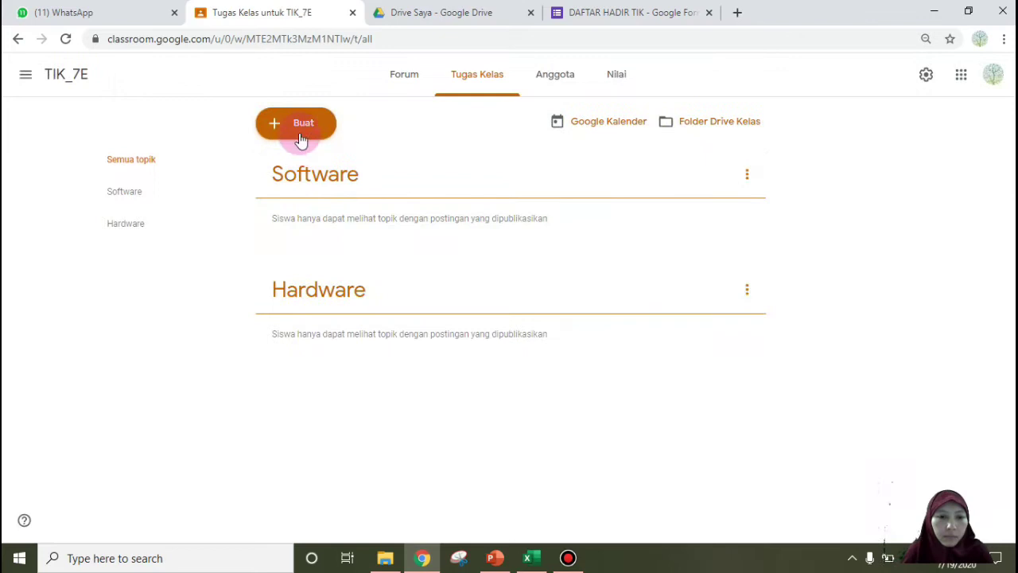
Step: Add two more classwork topics named "Penggunaan Sistem Operasi" and "Penggunaan Web Browser"
{"action": "left_click", "coordinate": [295, 132]}
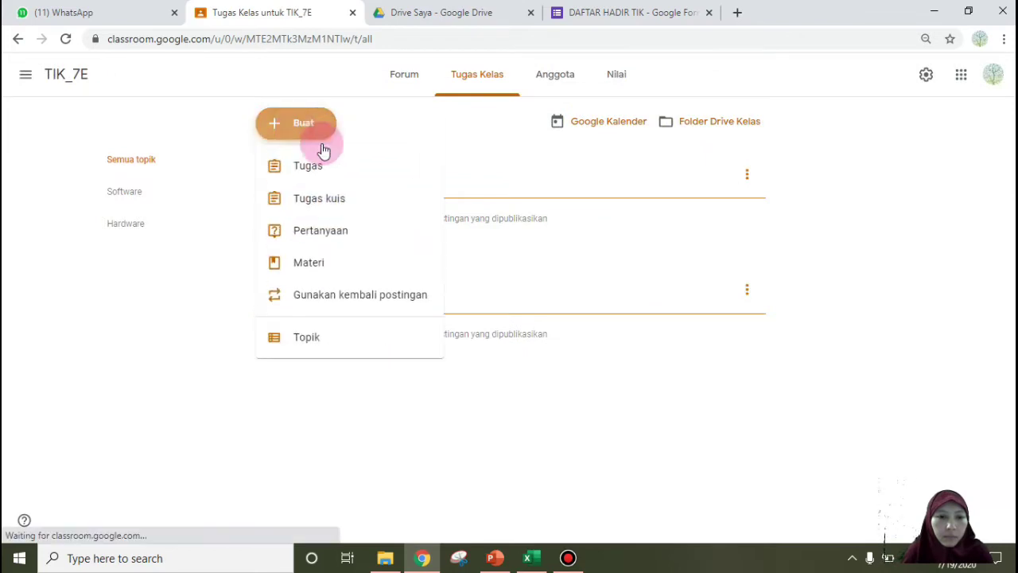
{"action": "left_click", "coordinate": [385, 339]}
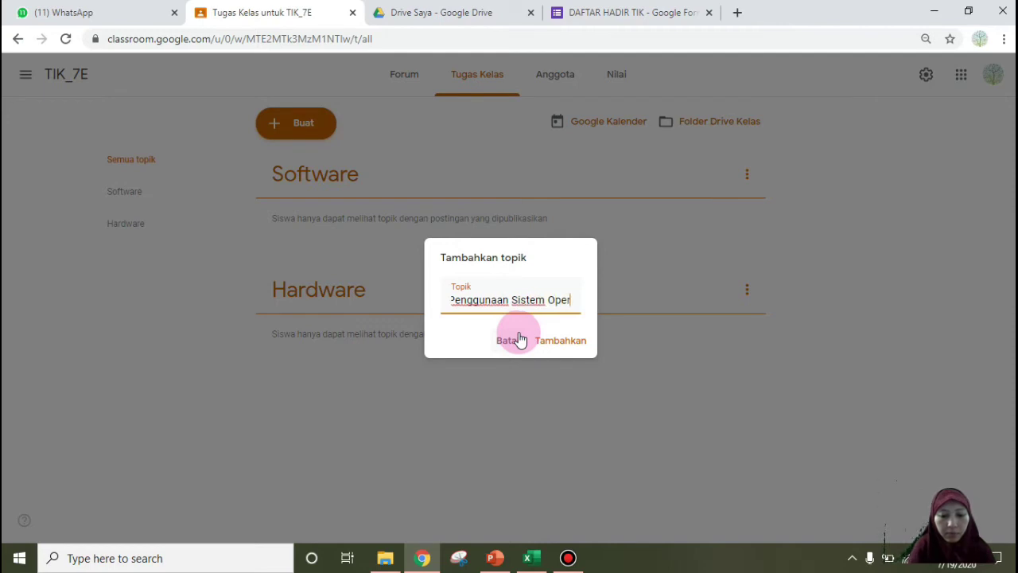
{"action": "left_click", "coordinate": [568, 340]}
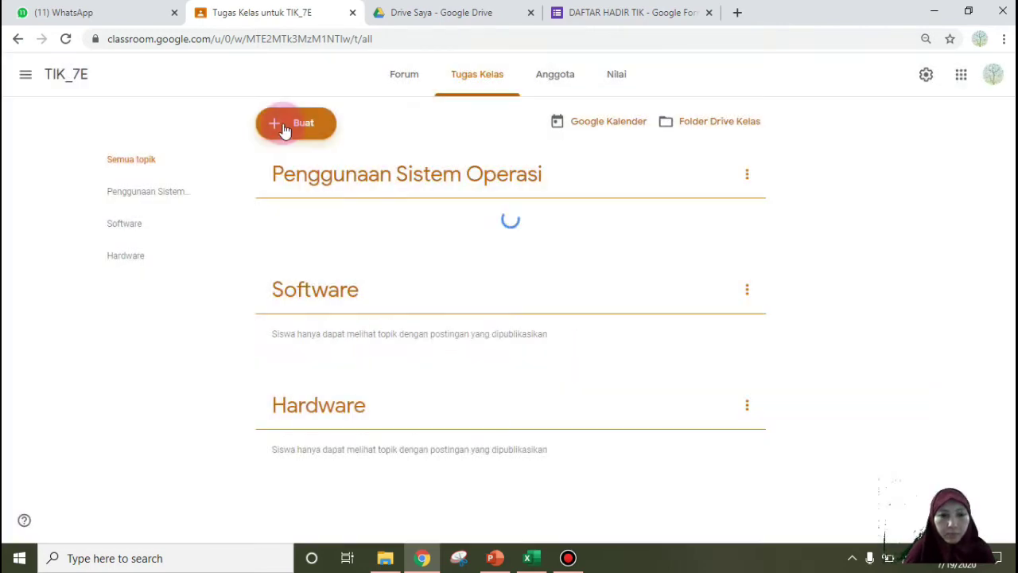
{"action": "left_click", "coordinate": [285, 129]}
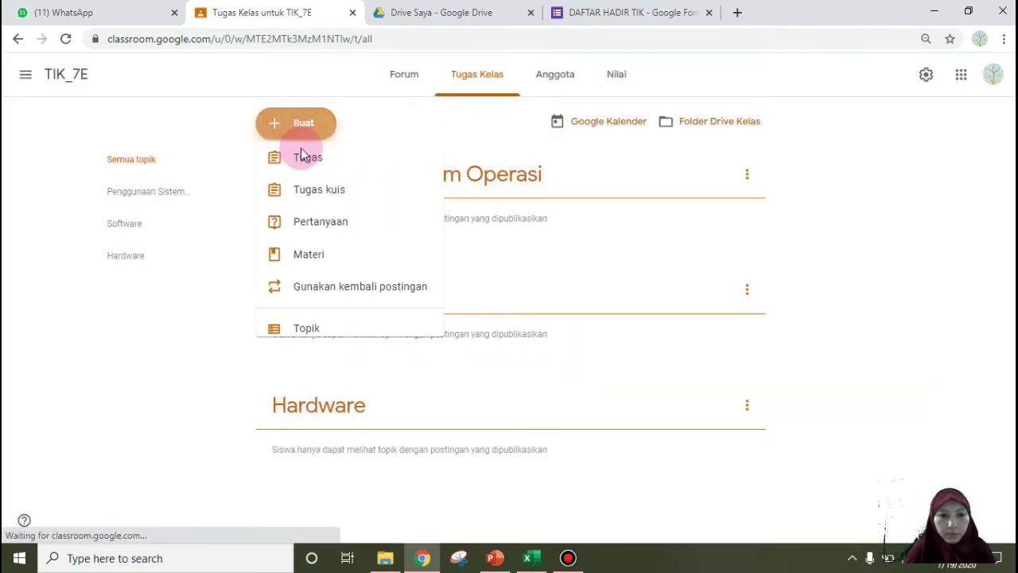
{"action": "left_click", "coordinate": [362, 343]}
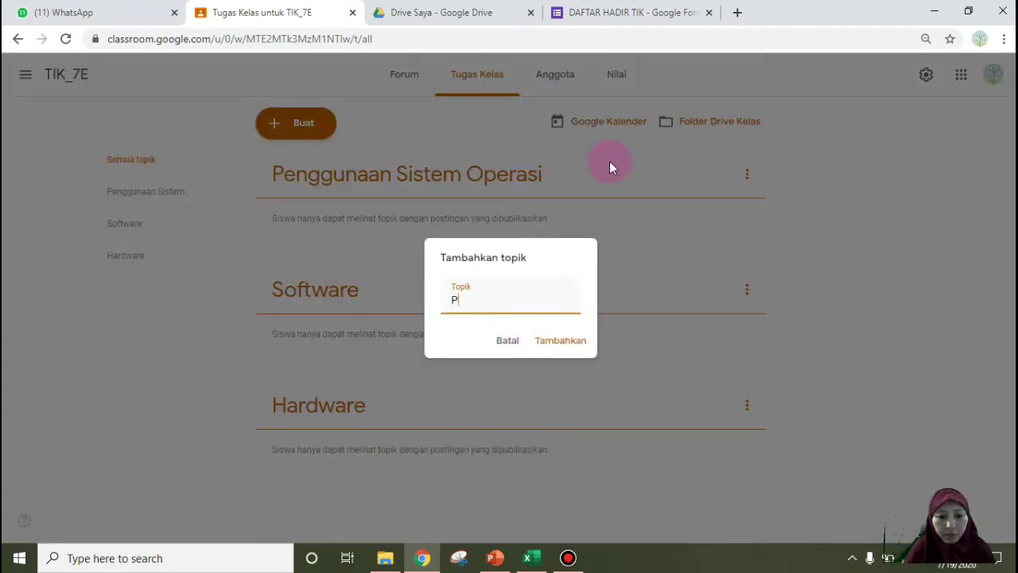
{"action": "type", "text": "Penggunaan We"}
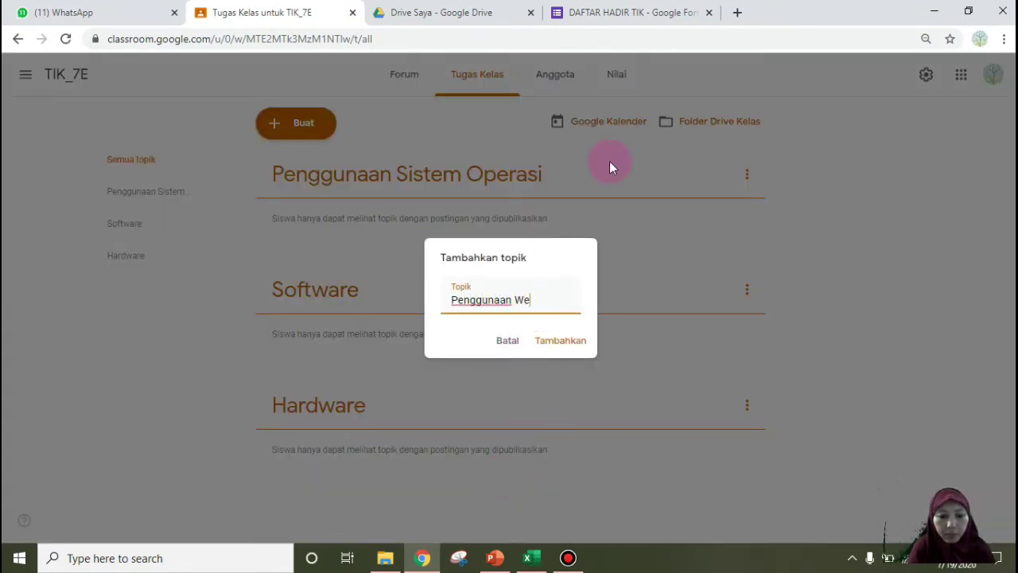
{"action": "type", "text": "b Browser"}
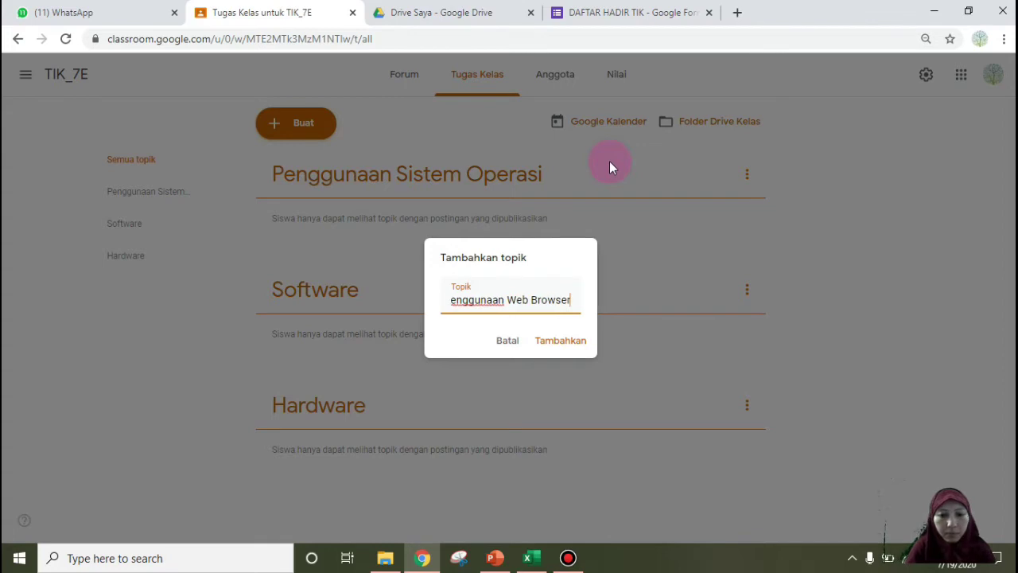
{"action": "left_click", "coordinate": [550, 350]}
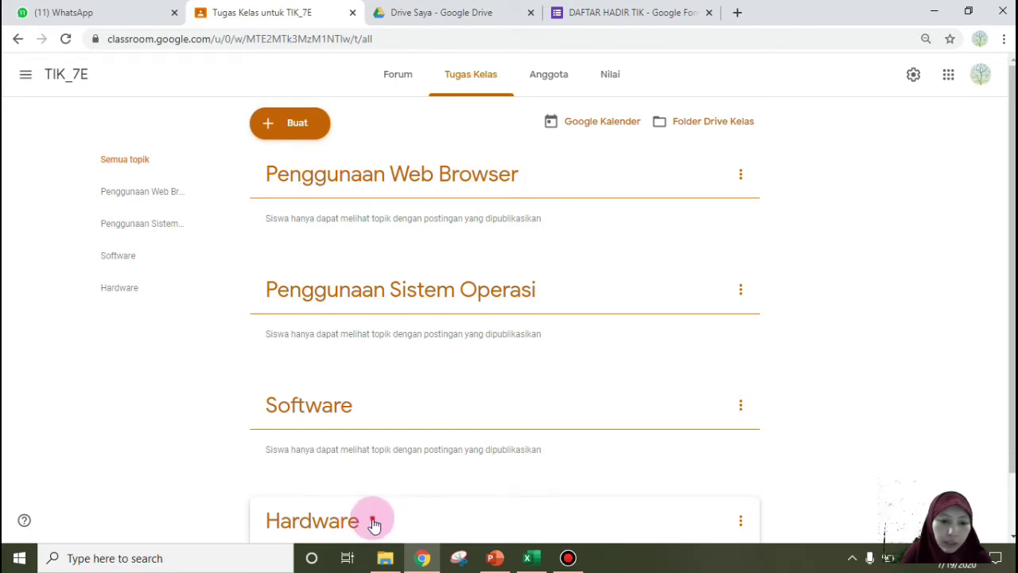
Step: Reorder the classwork topics as Hardware, Software, Penggunaan Sistem Operasi, Penggunaan Web Browser
{"action": "left_click_drag", "start_coordinate": [374, 523], "coordinate": [352, 155]}
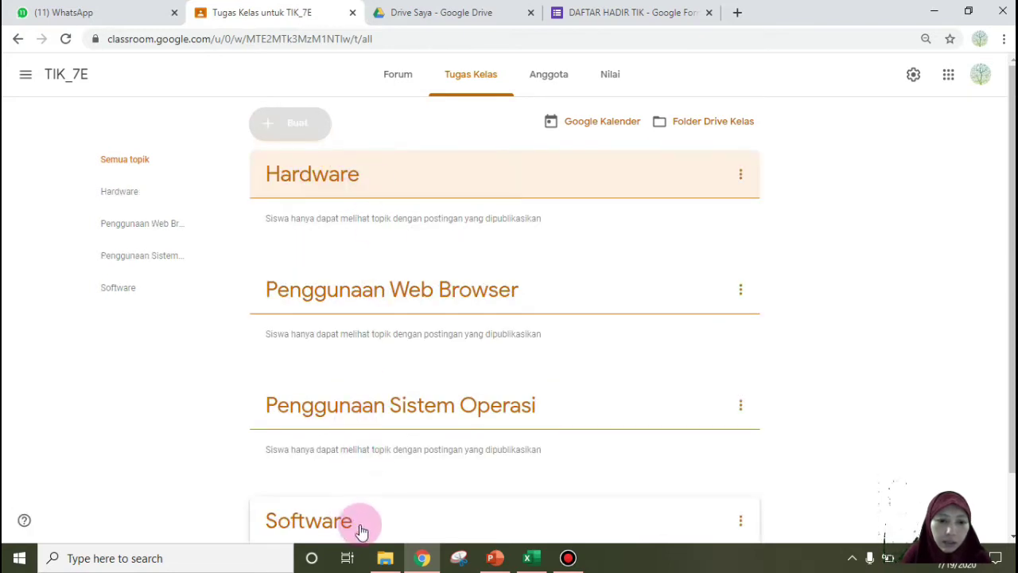
{"action": "left_click_drag", "start_coordinate": [356, 522], "coordinate": [337, 271]}
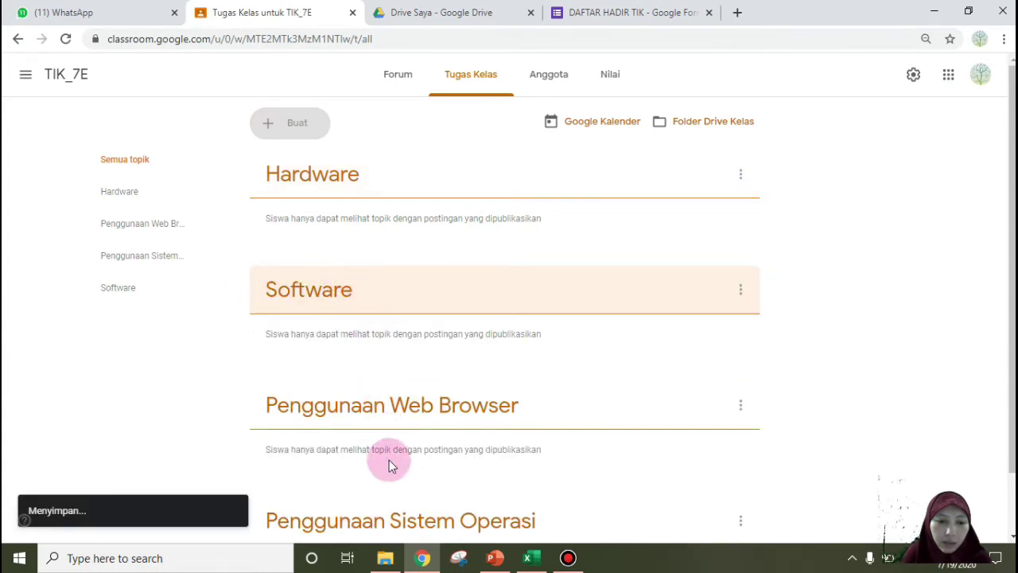
{"action": "left_click_drag", "start_coordinate": [387, 521], "coordinate": [344, 360]}
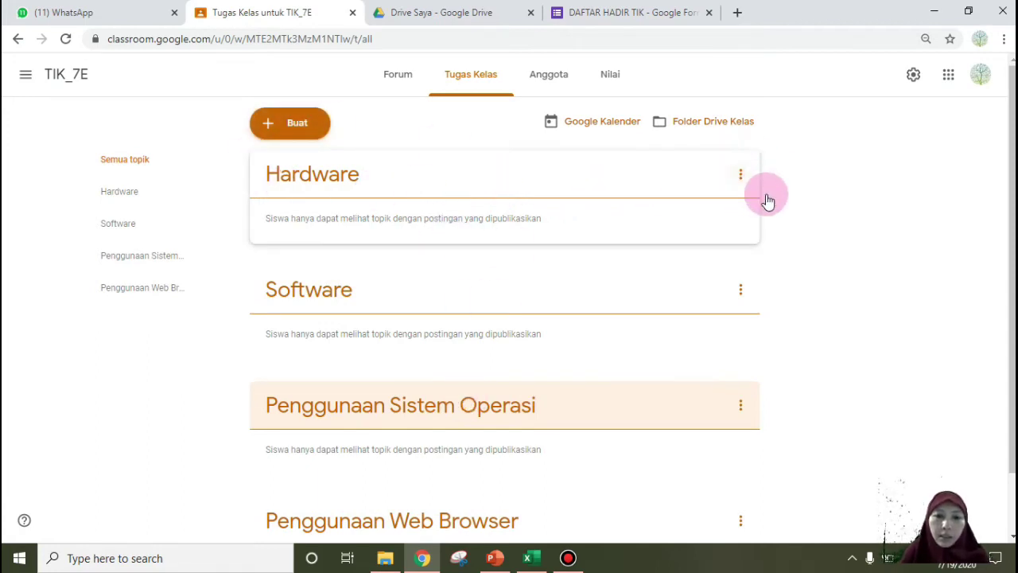
Step: Copy the link of the Hardware topic in the TIK_7E classwork
{"action": "left_click", "coordinate": [744, 174]}
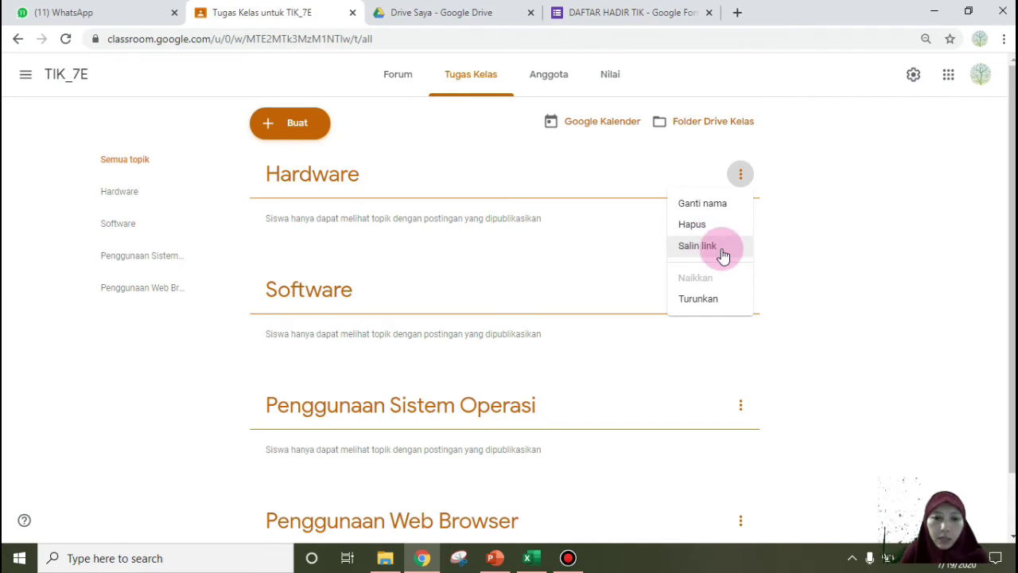
{"action": "left_click", "coordinate": [395, 83]}
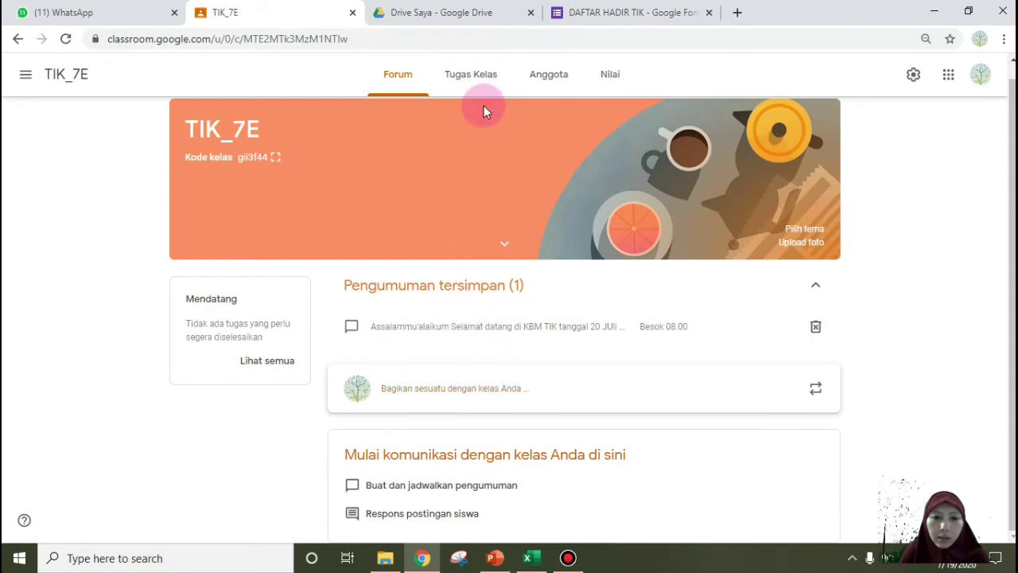
{"action": "left_click", "coordinate": [477, 83]}
{"action": "left_click", "coordinate": [741, 178]}
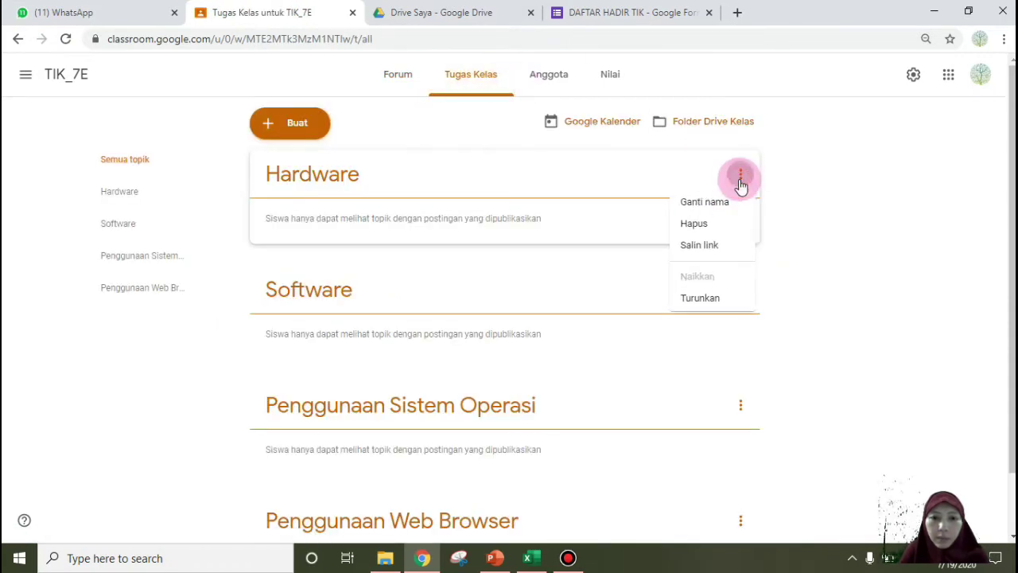
{"action": "left_click", "coordinate": [717, 257]}
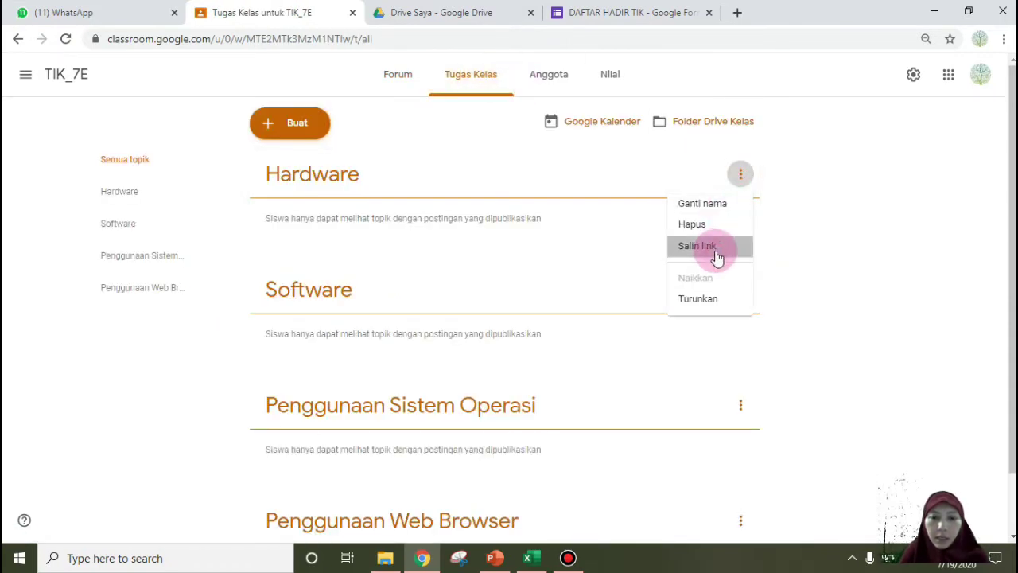
Step: Start a new announcement in the TIK_7E forum with the text "Silakan simak materi berikut :"
{"action": "left_click", "coordinate": [400, 77]}
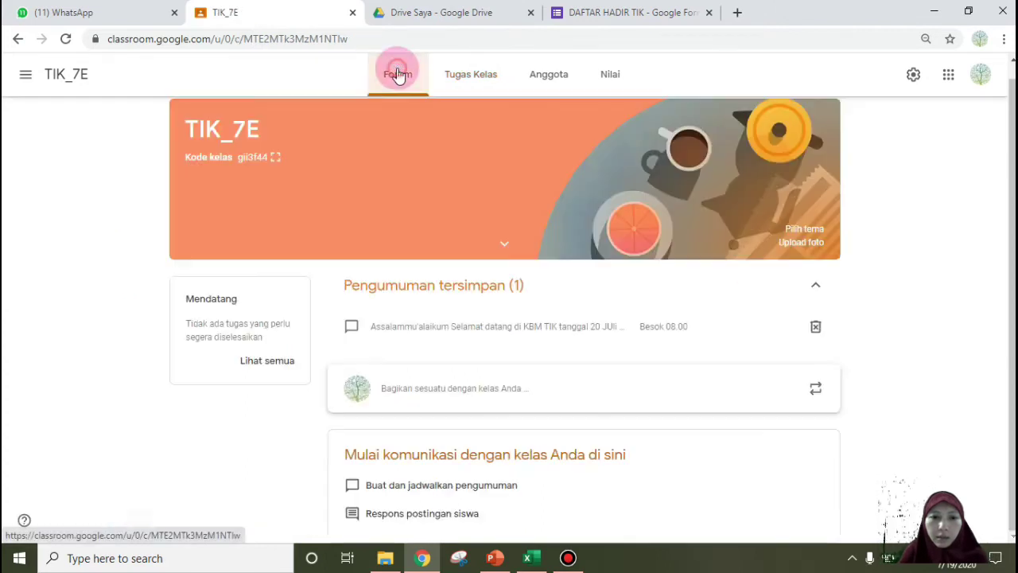
{"action": "left_click", "coordinate": [539, 388]}
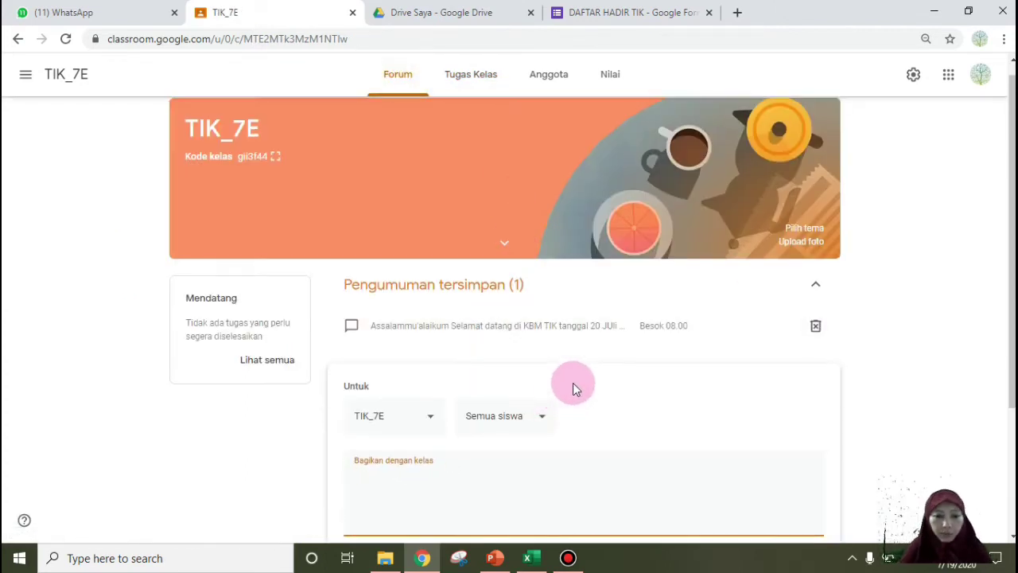
{"action": "type", "text": "Silakan simak materi berikut :"}
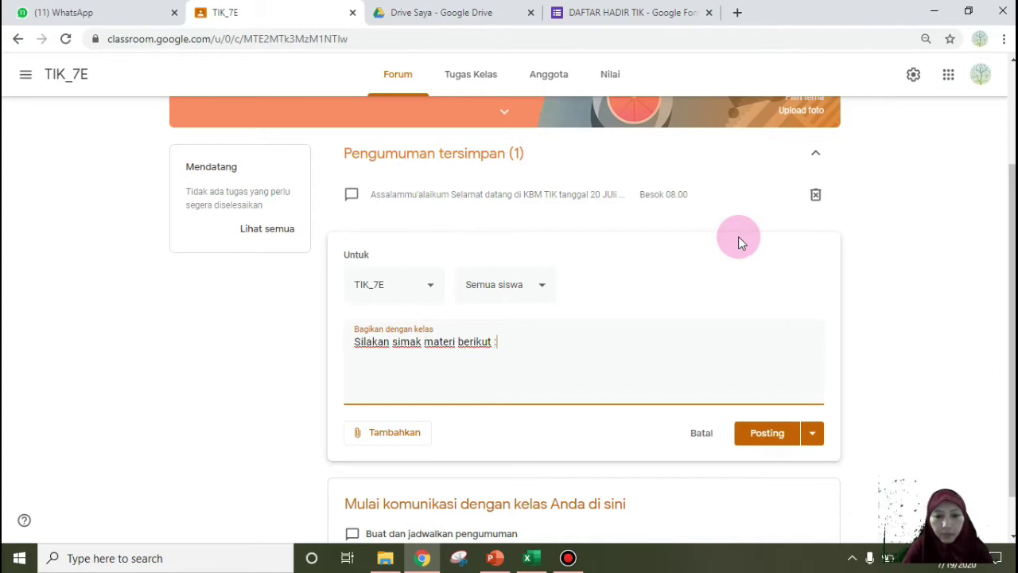
Step: Attach the copied Hardware topic link to the announcement
{"action": "left_click", "coordinate": [385, 442]}
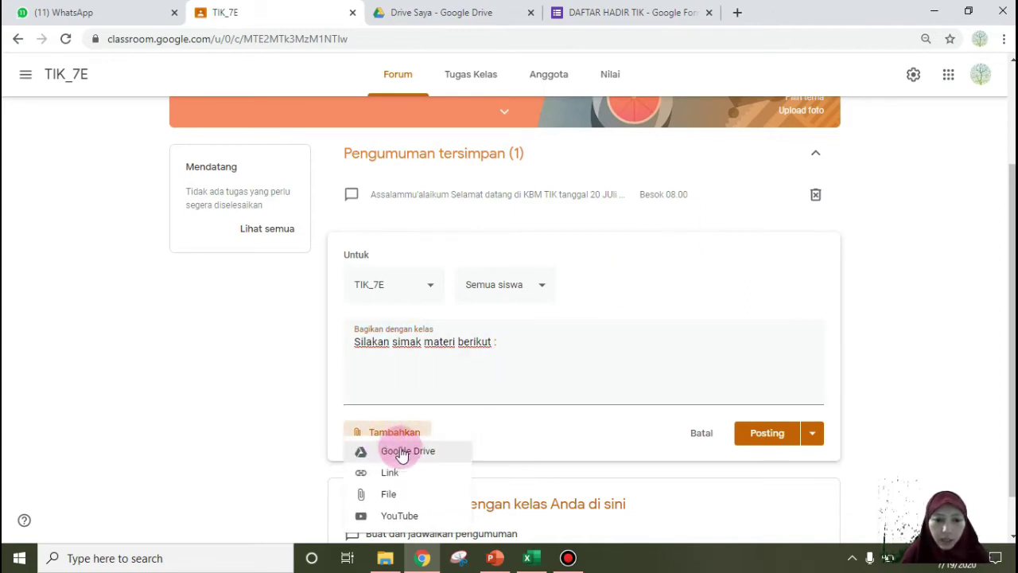
{"action": "left_click", "coordinate": [393, 427]}
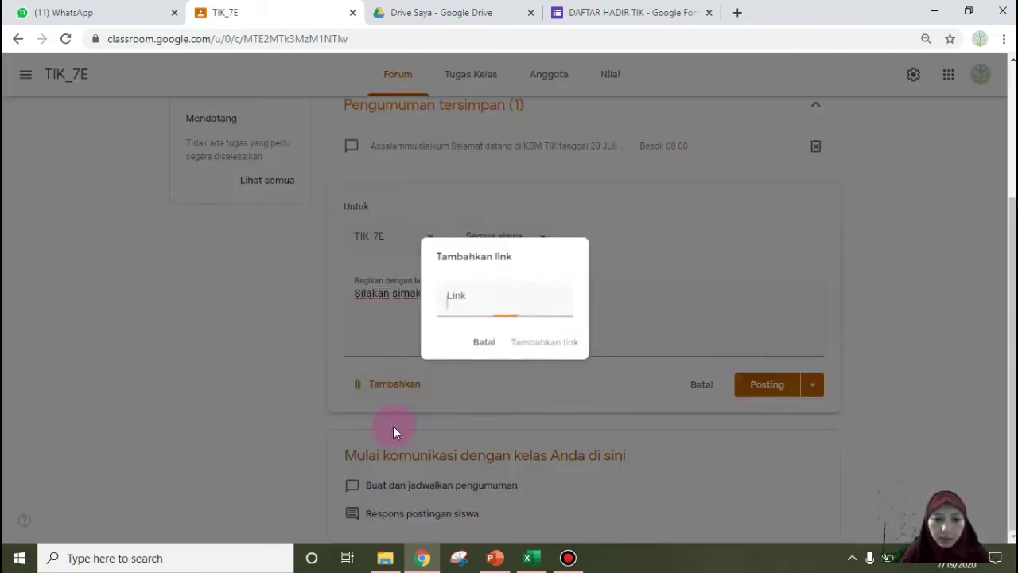
{"action": "right_click", "coordinate": [486, 306]}
{"action": "left_click", "coordinate": [525, 425]}
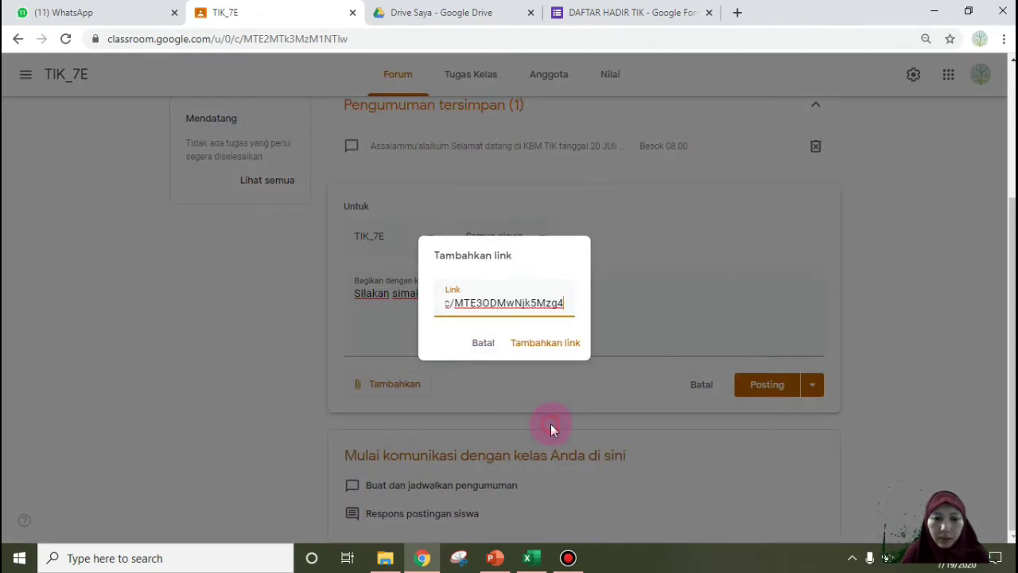
{"action": "left_click", "coordinate": [547, 345]}
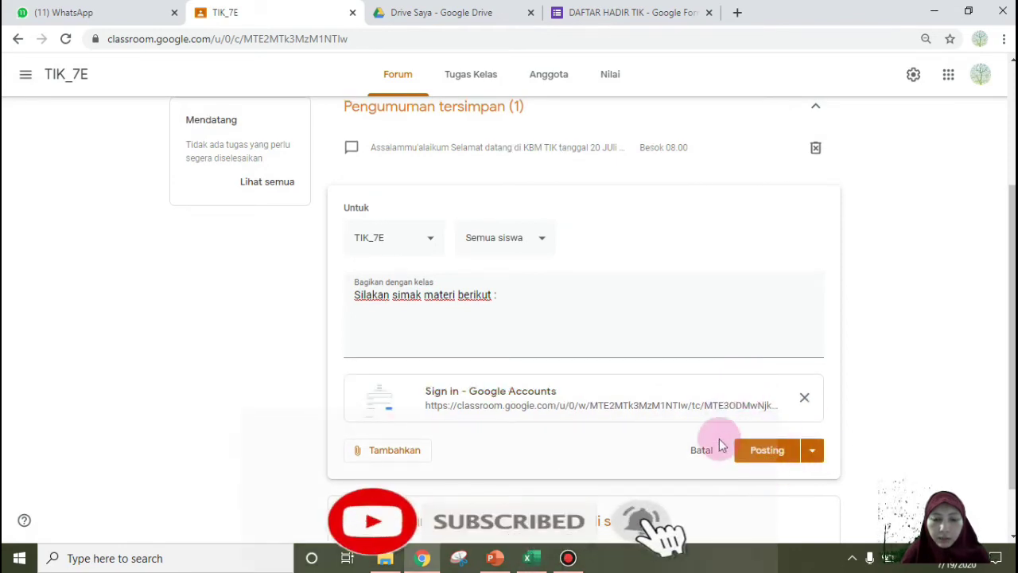
Step: Post the announcement to the class, check its Hardware topic link in a new tab and close that tab
{"action": "scroll", "coordinate": [718, 443], "scroll_direction": "down", "scroll_amount": 1}
{"action": "left_click", "coordinate": [755, 388]}
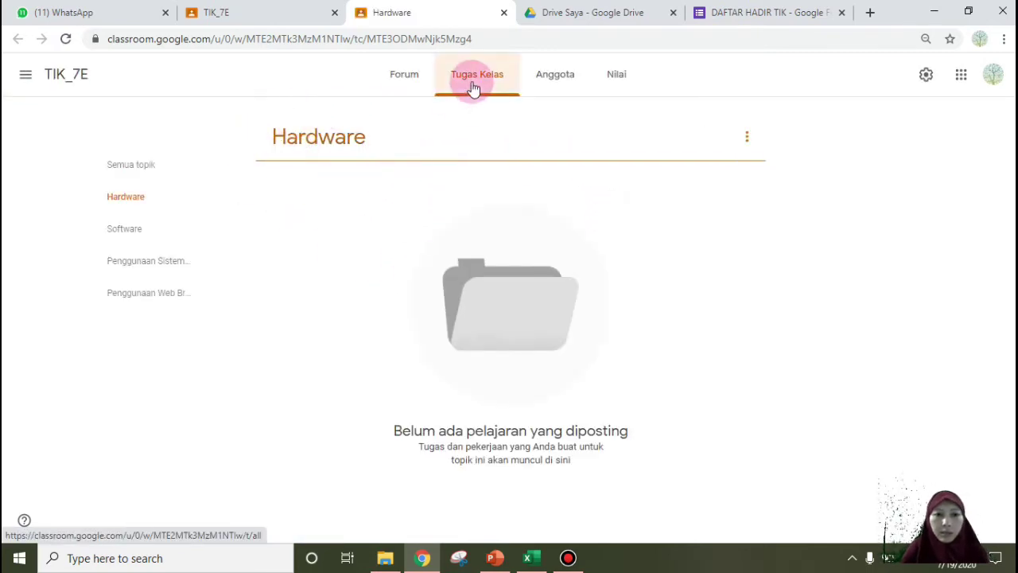
{"action": "left_click", "coordinate": [503, 14]}
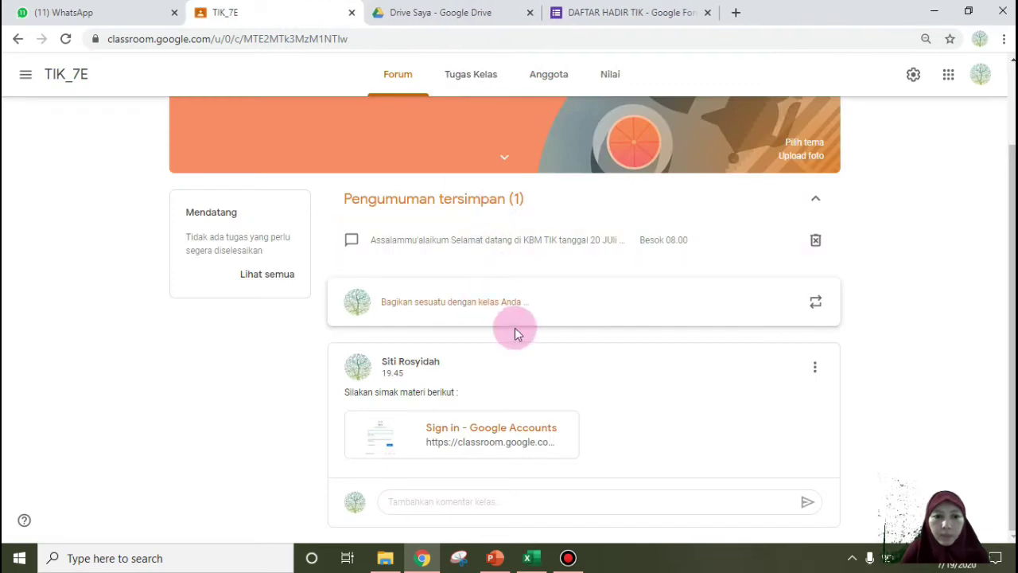
Step: Create a classwork material titled "Hardware bagian 1" with the description "Materi ini berisi perangkat keras komputer .....dst"
{"action": "left_click", "coordinate": [480, 80]}
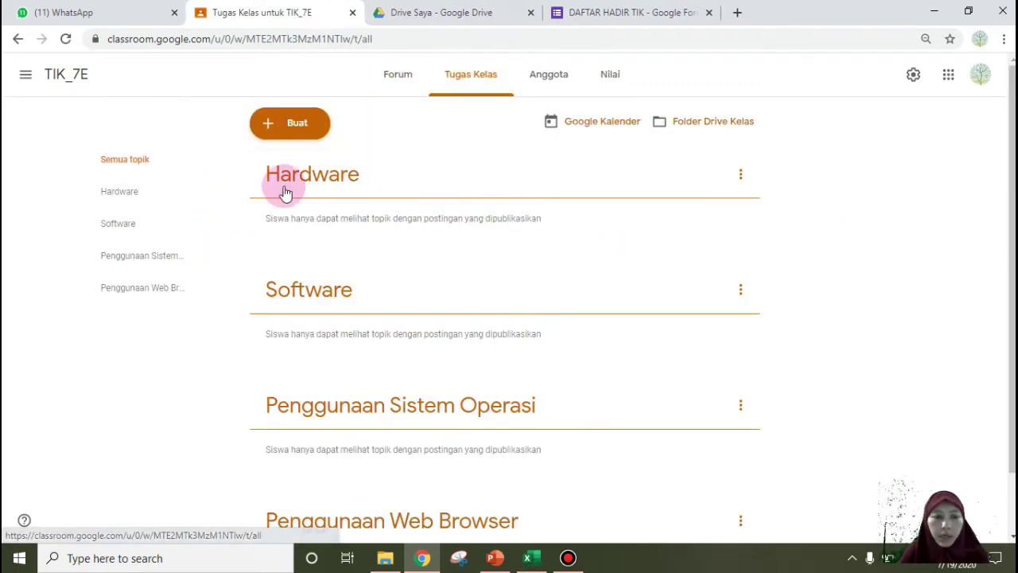
{"action": "left_click", "coordinate": [291, 125]}
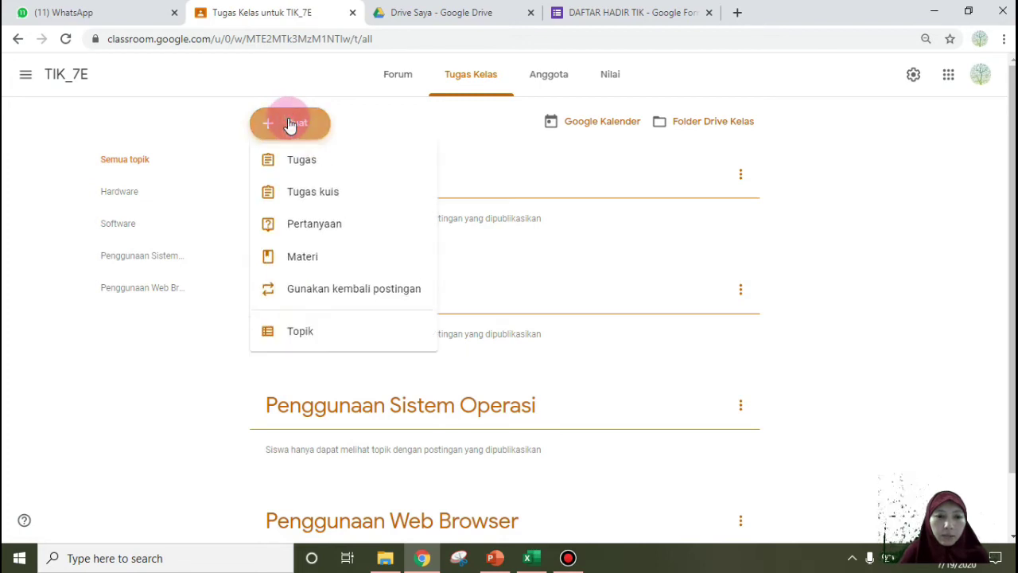
{"action": "left_click", "coordinate": [324, 268]}
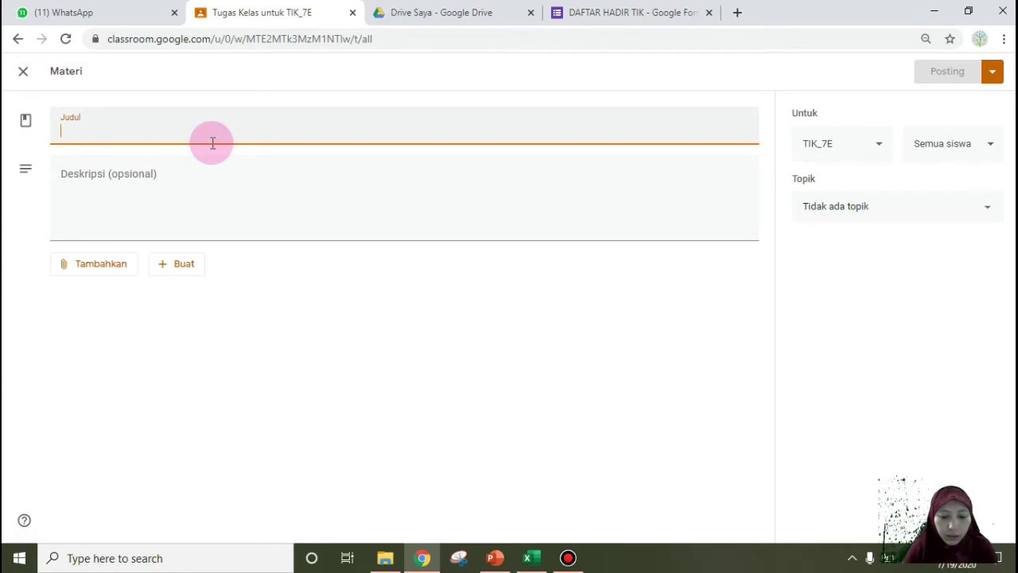
{"action": "type", "text": "Hardware bagian"}
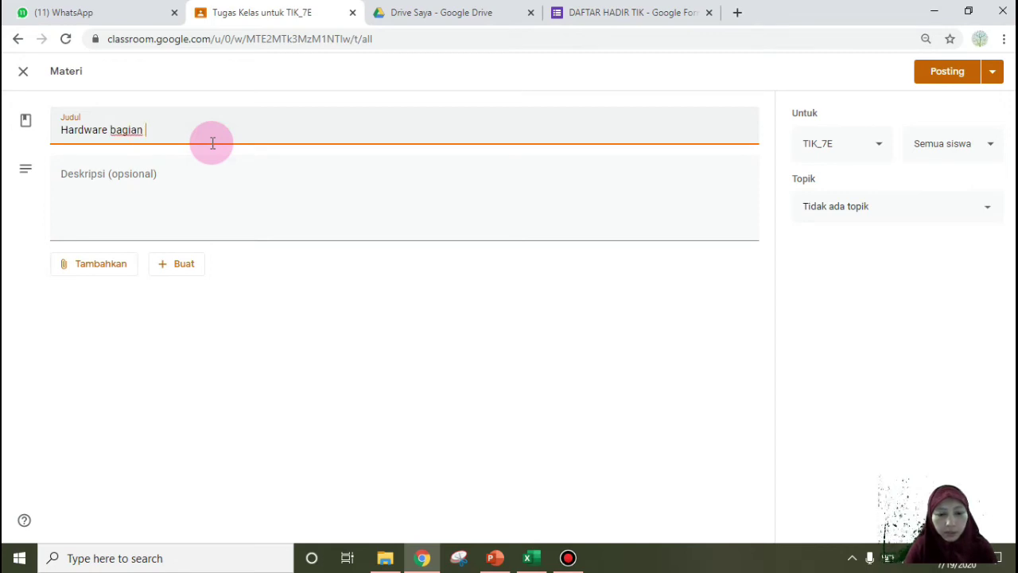
{"action": "left_click", "coordinate": [182, 193]}
{"action": "mouse_move", "coordinate": [358, 6]}
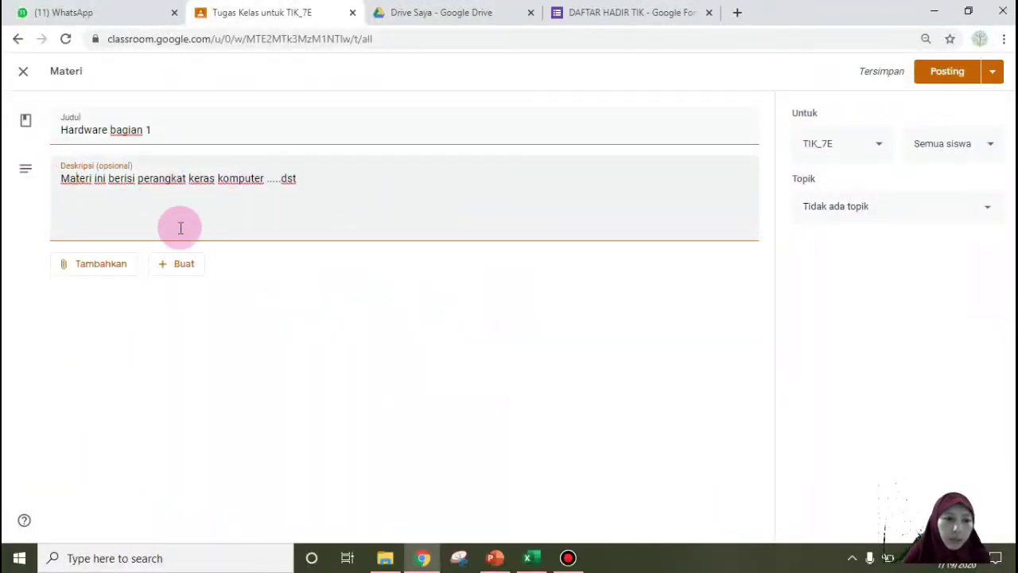
Step: Upload the file 1-Hardware.pptx from the folder 03-SMPN 5 > 1.BIMBINGAN TIK as the material's attachment
{"action": "left_click", "coordinate": [95, 267]}
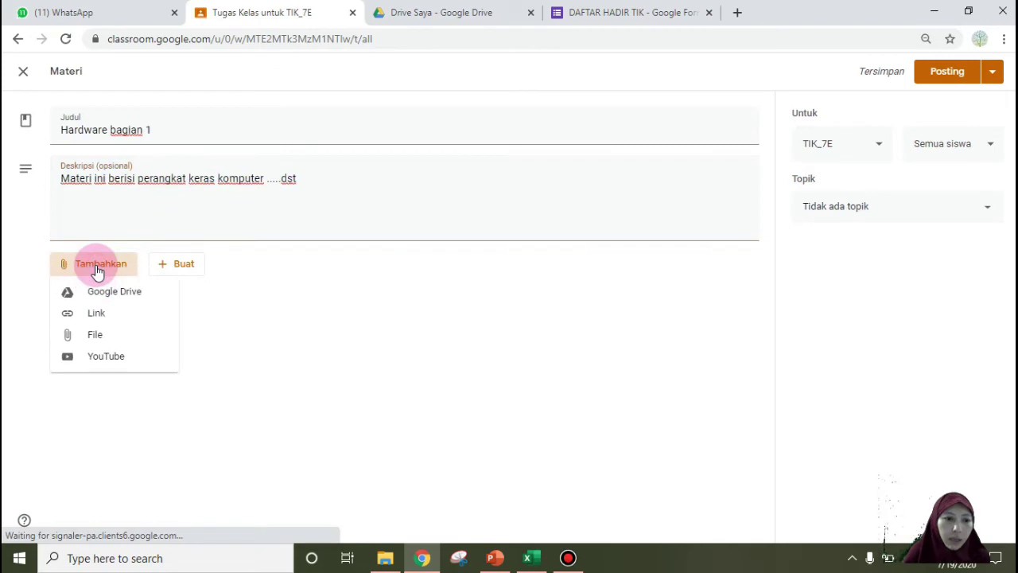
{"action": "left_click", "coordinate": [110, 336]}
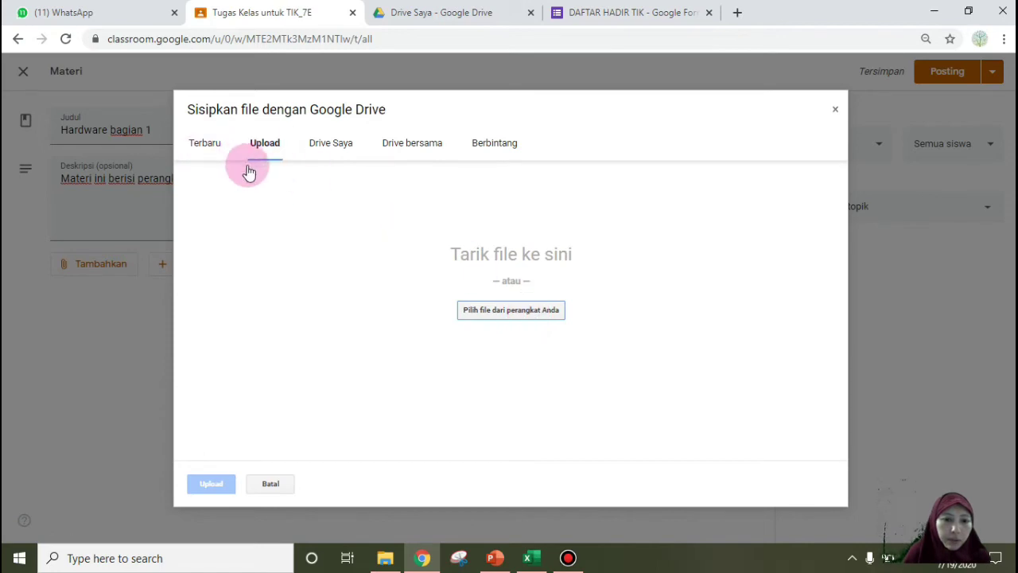
{"action": "left_click", "coordinate": [337, 151]}
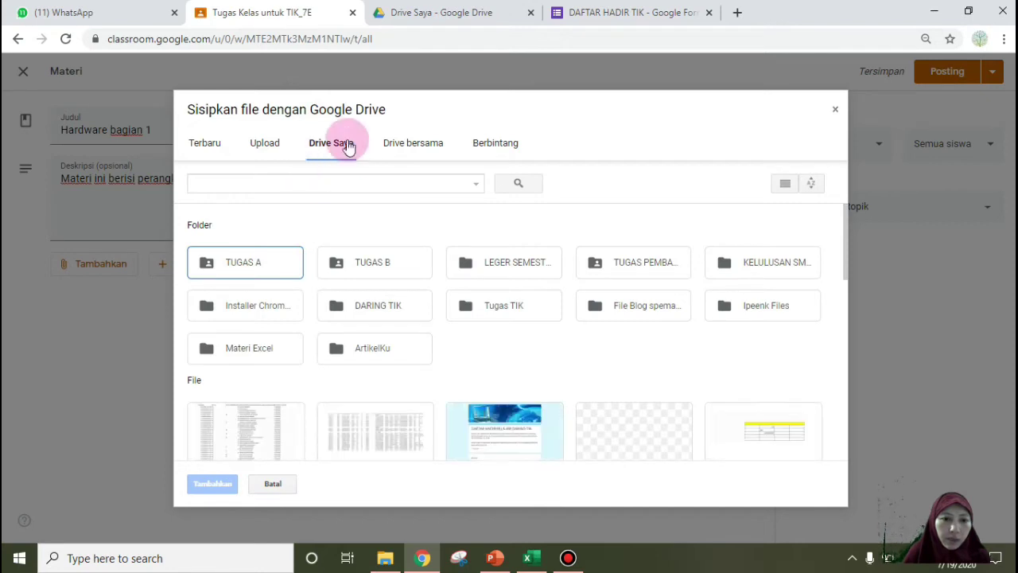
{"action": "left_click", "coordinate": [270, 148]}
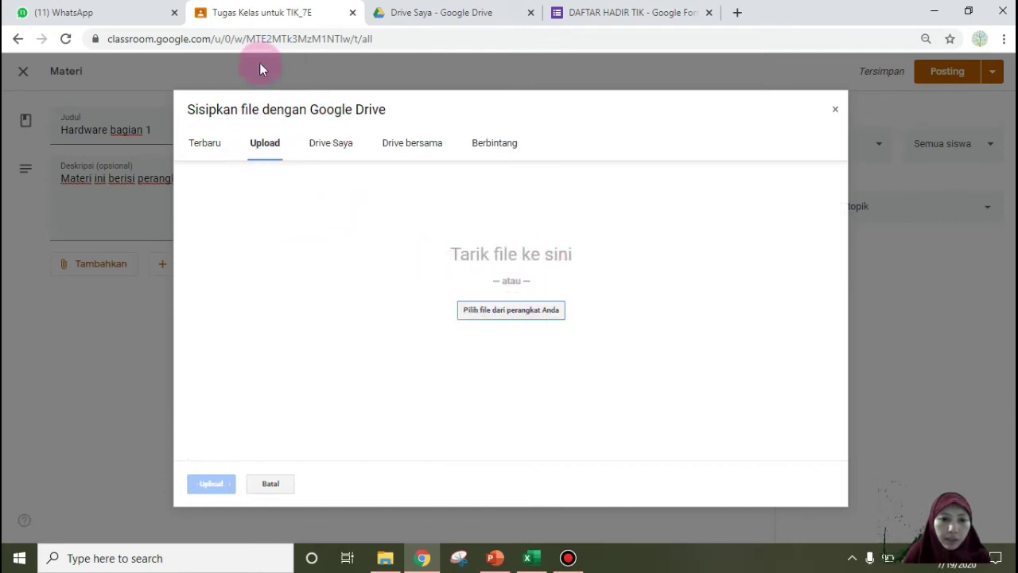
{"action": "left_click", "coordinate": [515, 314]}
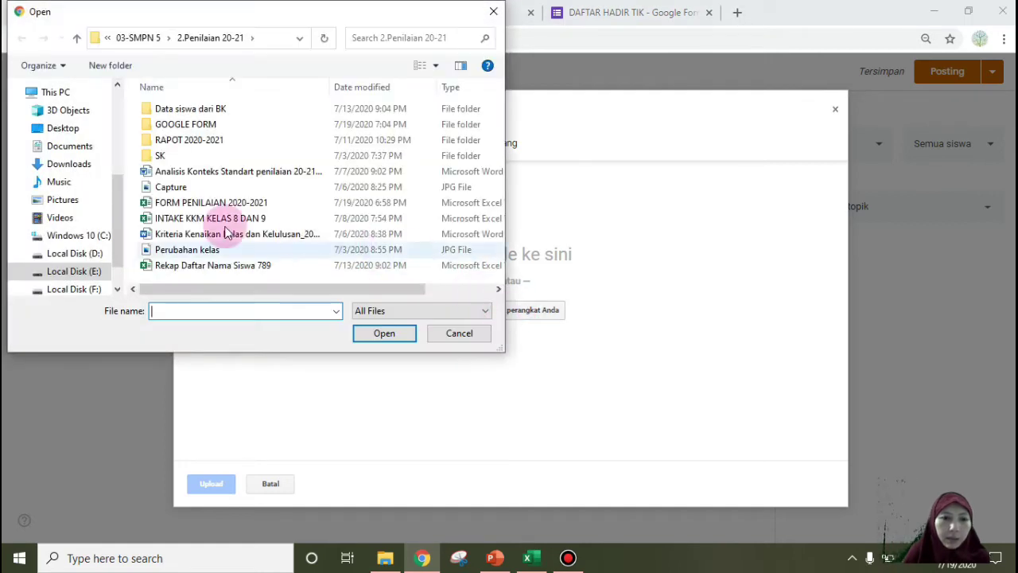
{"action": "left_click", "coordinate": [151, 40]}
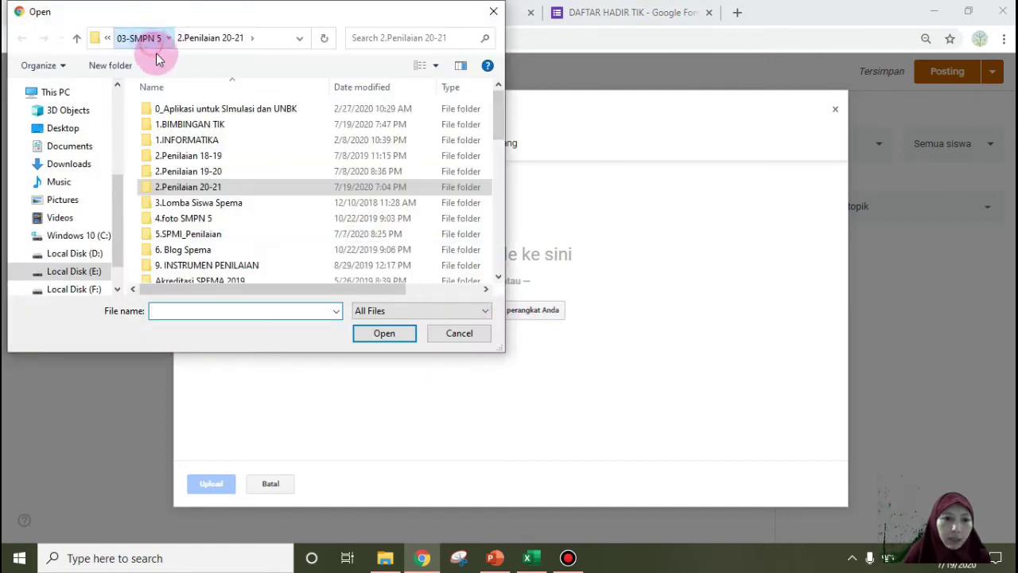
{"action": "double_click", "coordinate": [234, 128]}
{"action": "scroll", "coordinate": [293, 253], "scroll_direction": "down", "scroll_amount": 3}
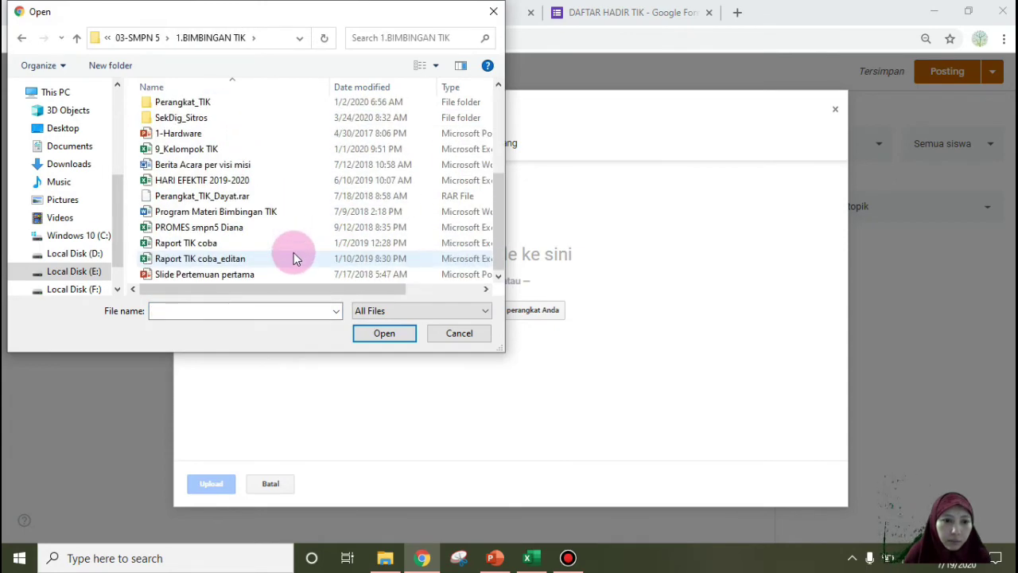
{"action": "left_click", "coordinate": [230, 136]}
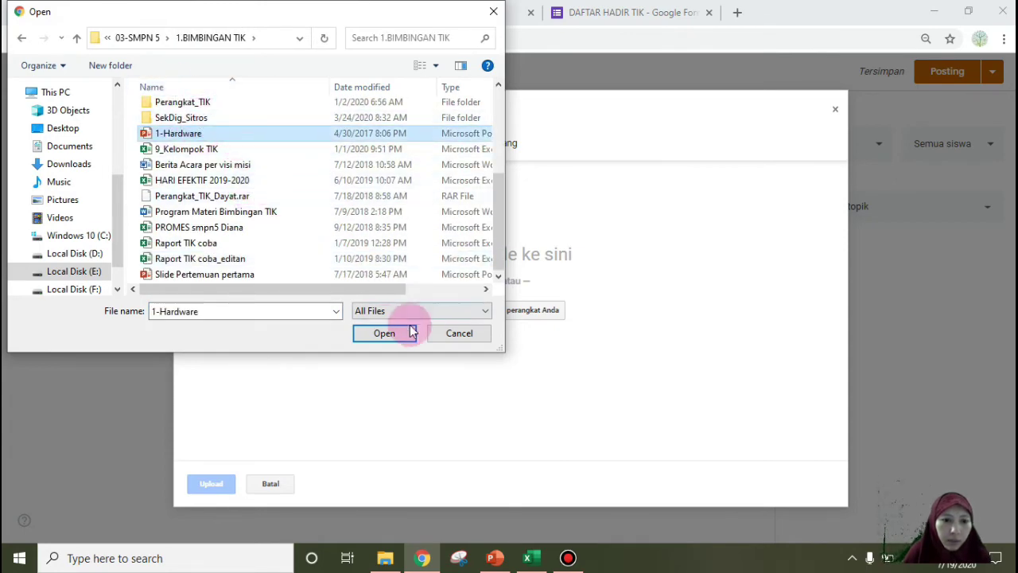
{"action": "left_click", "coordinate": [384, 332]}
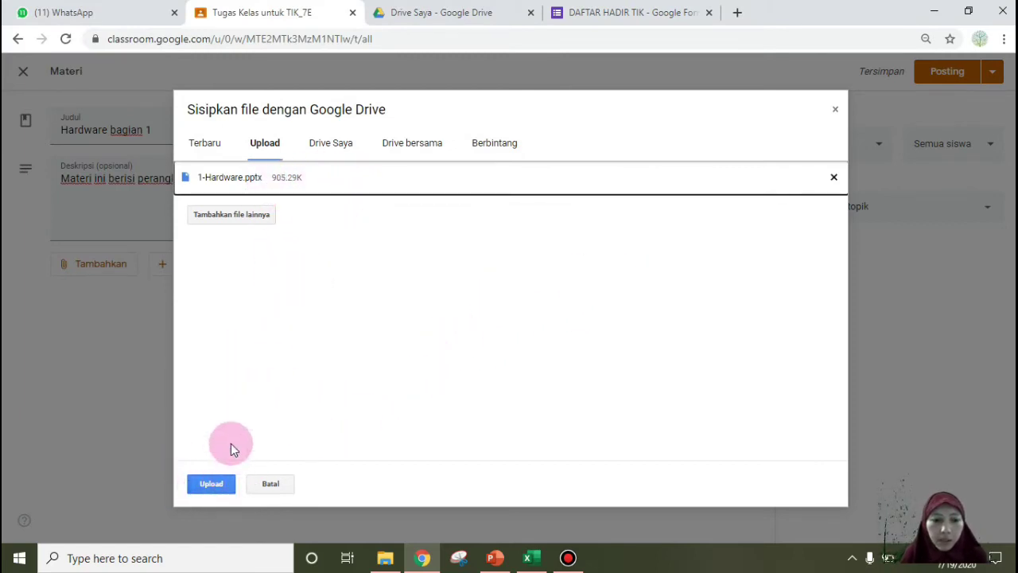
{"action": "left_click", "coordinate": [222, 488]}
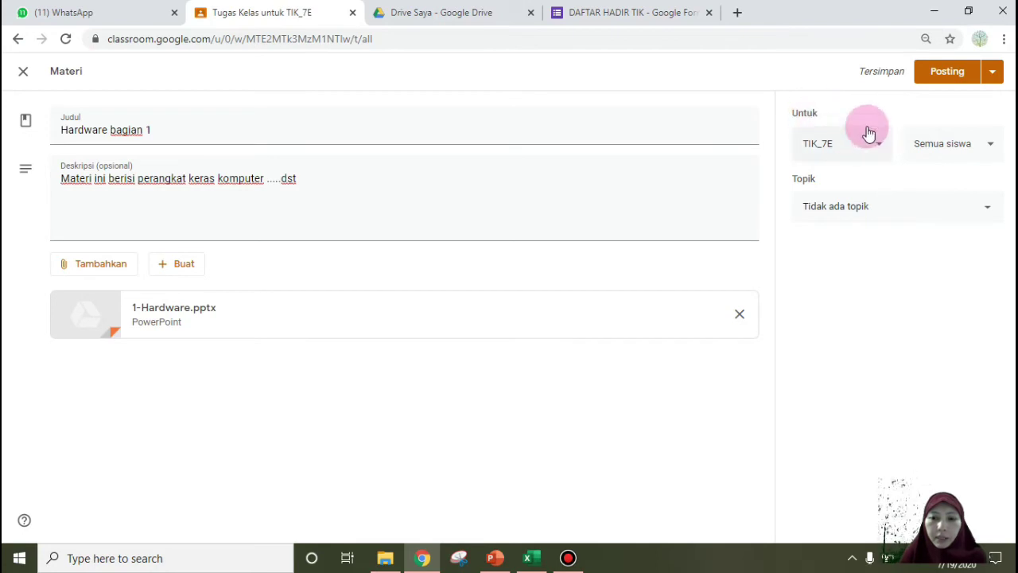
Step: Review the list of student recipients and assign the material to the topic Hardware
{"action": "left_click", "coordinate": [990, 149]}
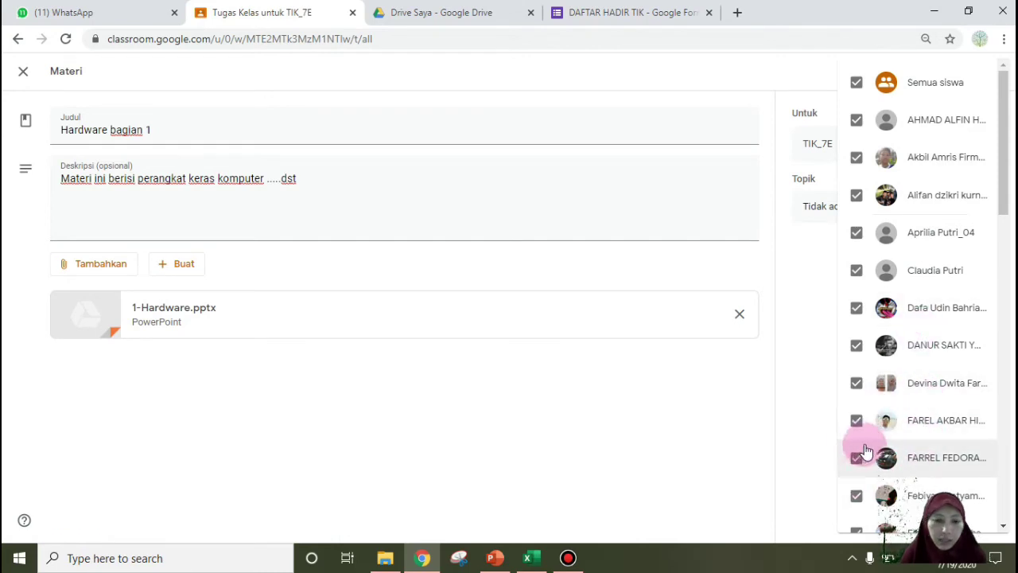
{"action": "left_click", "coordinate": [711, 446]}
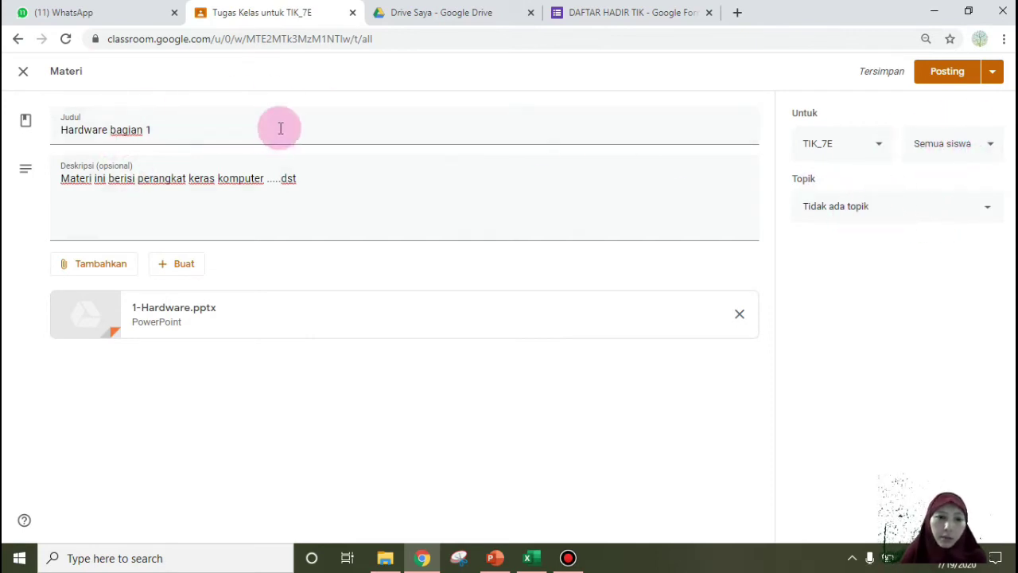
{"action": "left_click", "coordinate": [992, 210]}
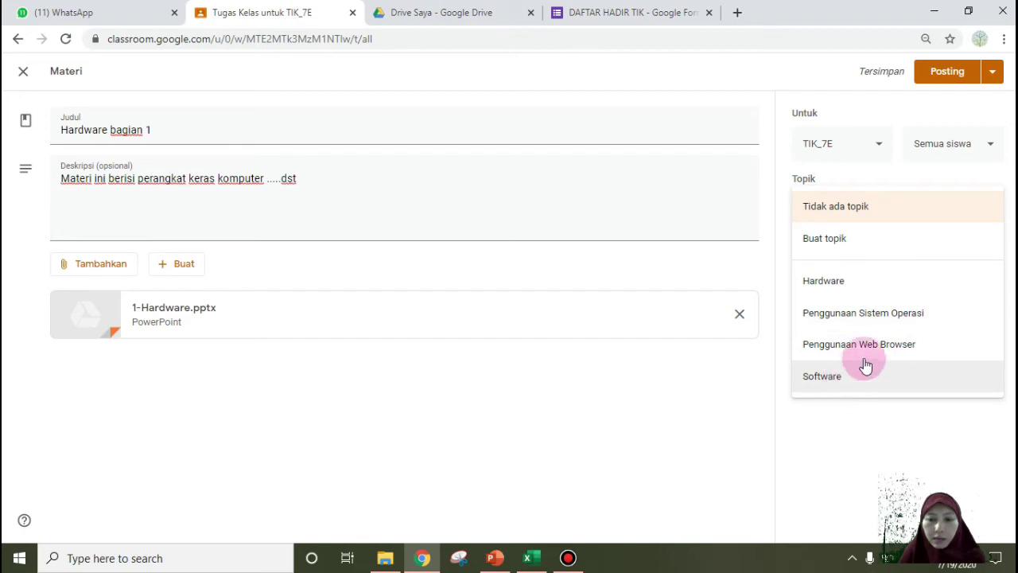
{"action": "left_click", "coordinate": [852, 286]}
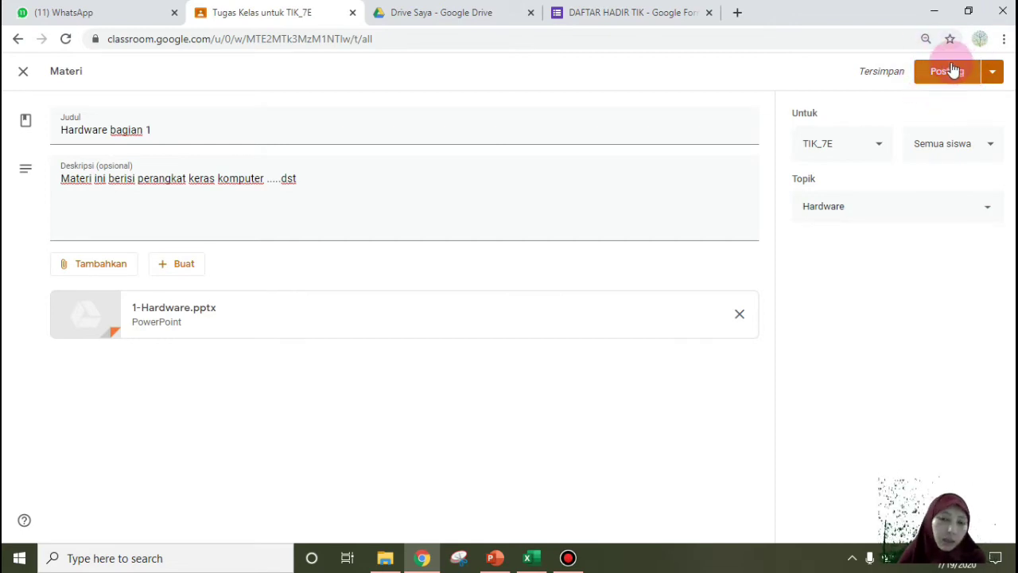
Step: Schedule the material "Hardware bagian 1" for 21 Jul 2020 at 08.00
{"action": "left_click", "coordinate": [994, 77]}
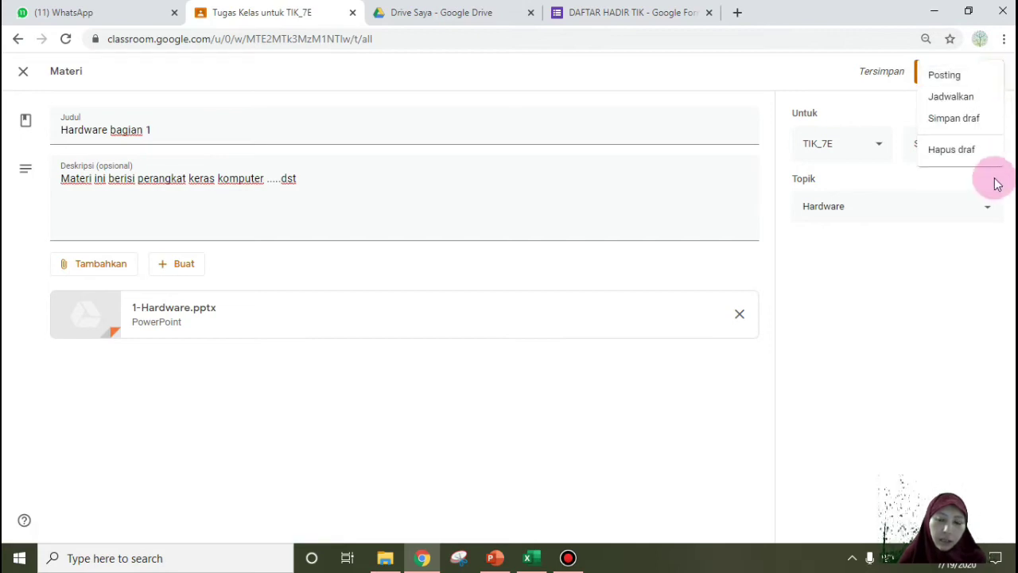
{"action": "left_click", "coordinate": [954, 97]}
{"action": "left_click", "coordinate": [555, 277]}
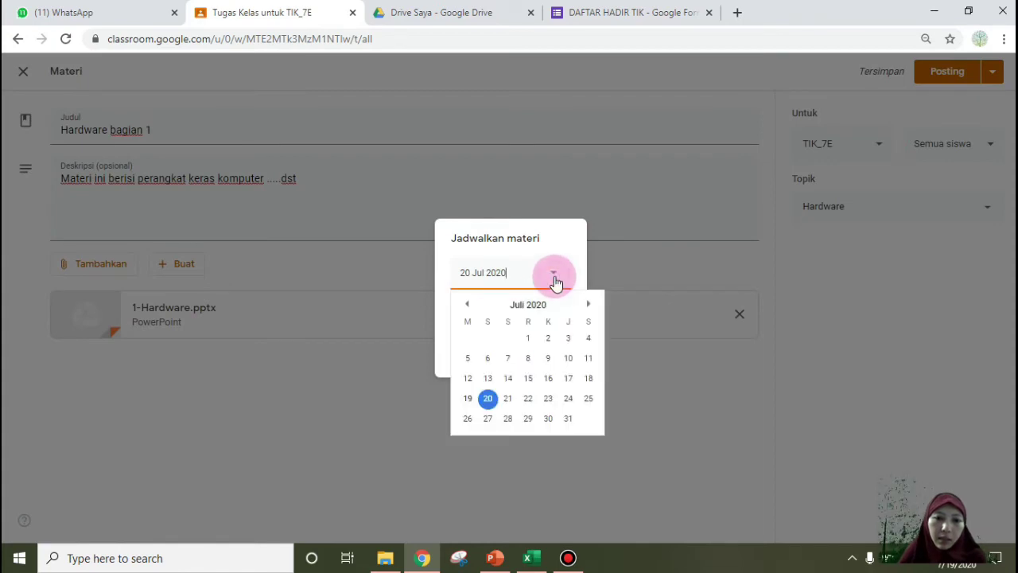
{"action": "left_click", "coordinate": [508, 401]}
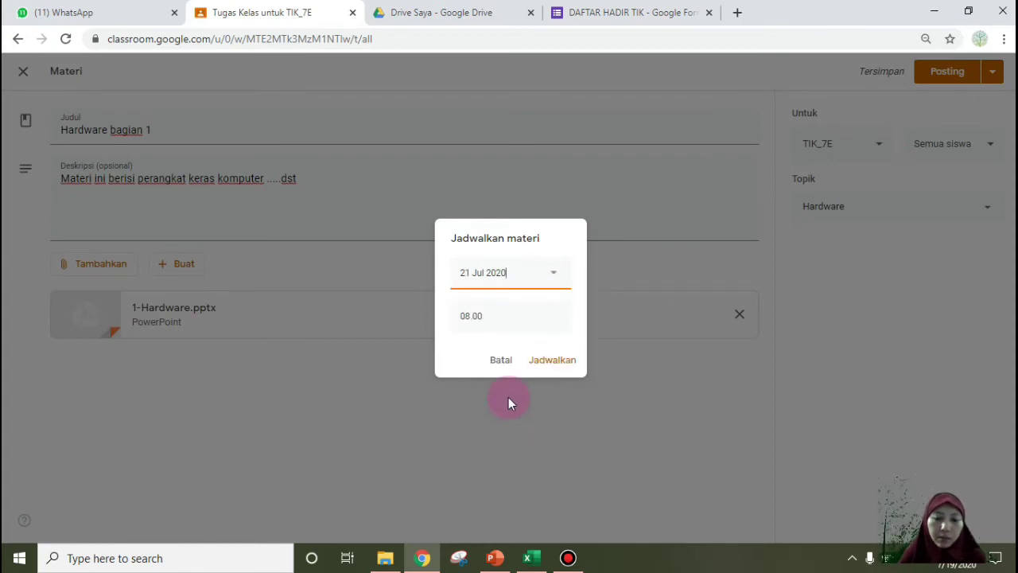
{"action": "left_click", "coordinate": [488, 318]}
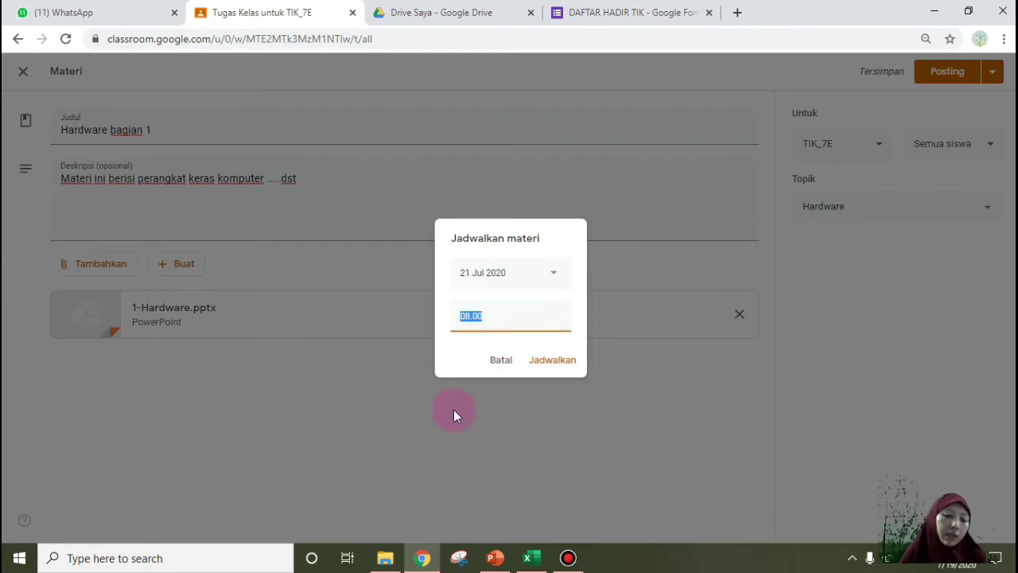
{"action": "left_click", "coordinate": [560, 364]}
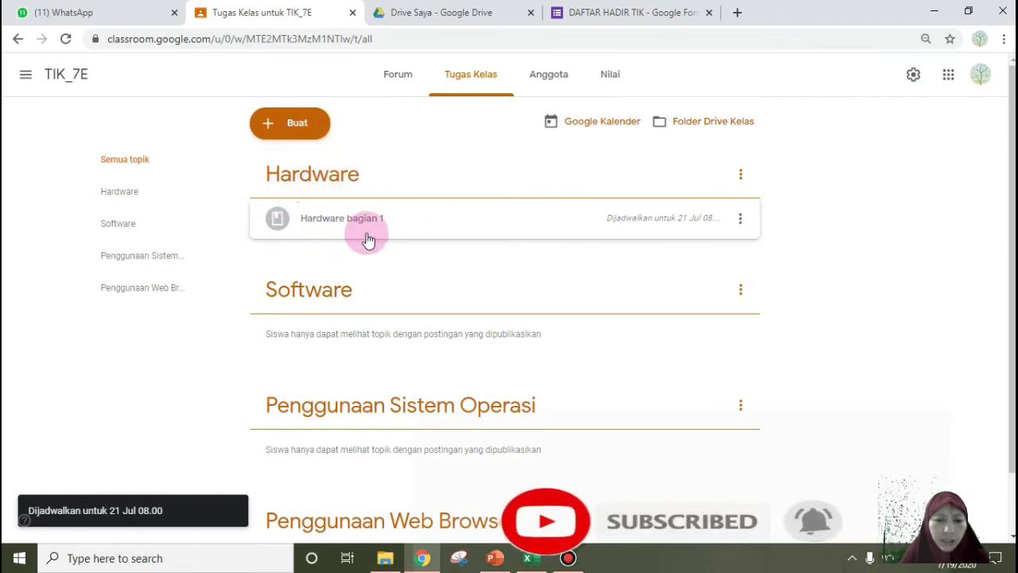
Step: Create a quiz assignment in the classwork of TIK_7E with the title "KUIS KD 3.1"
{"action": "left_click", "coordinate": [271, 127]}
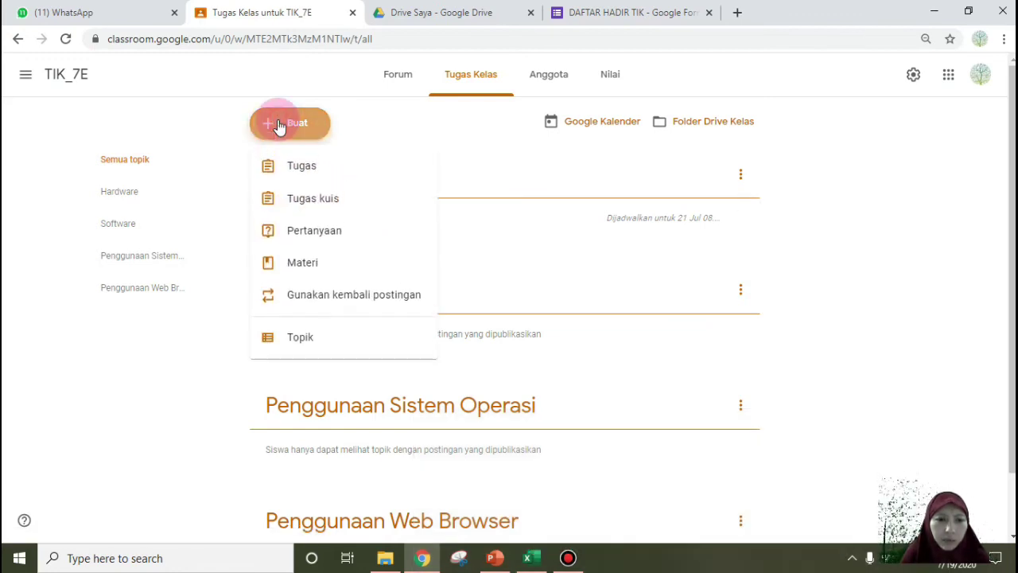
{"action": "left_click", "coordinate": [319, 201]}
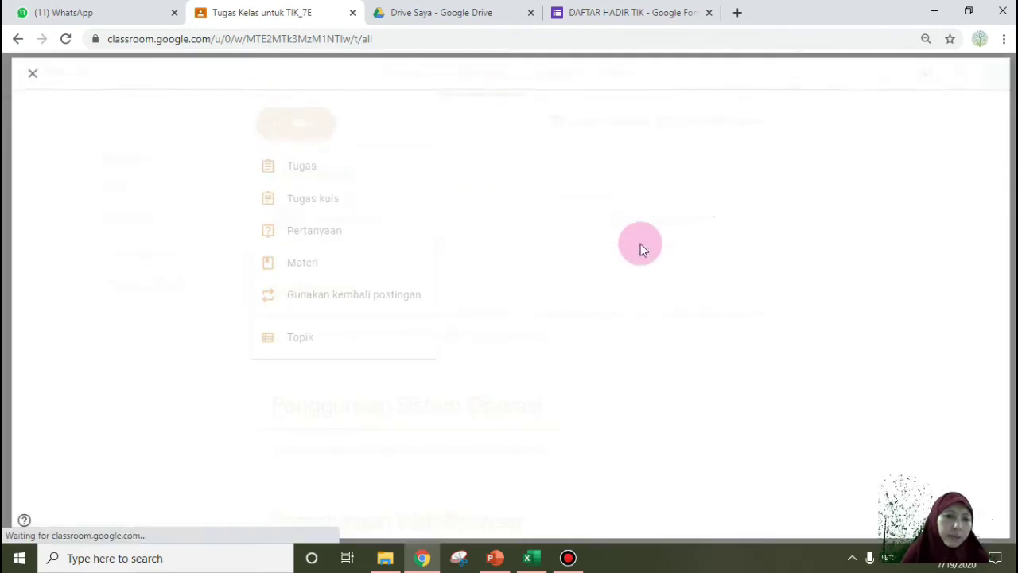
{"action": "mouse_move", "coordinate": [446, 7]}
{"action": "type", "text": "KUIS KD 3.1"}
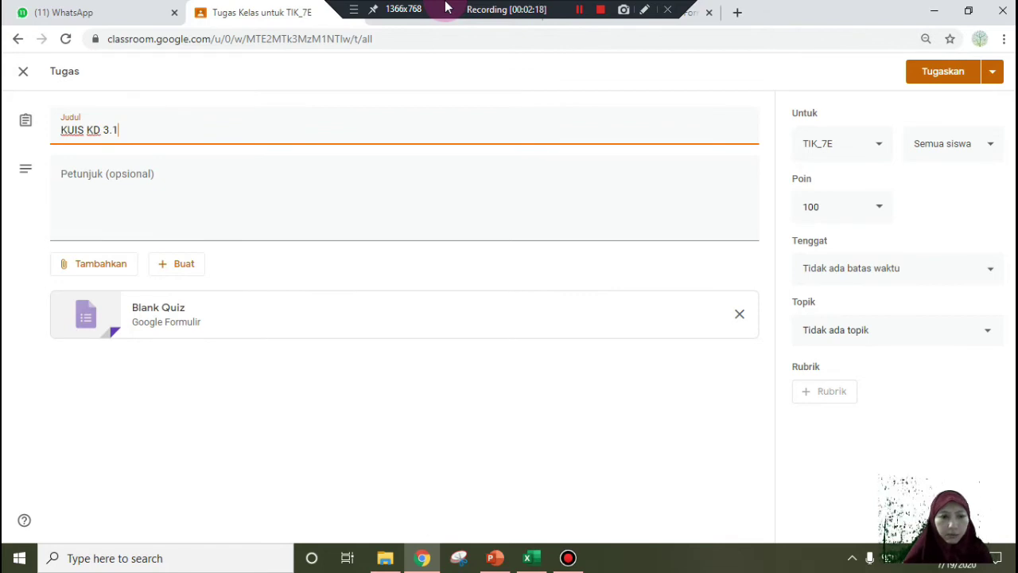
Step: Write the instructions "PETUJUK PENGERJAAN KUIS : 1. KERJAKAN DENGAN JUJUR 2. DURASI WAKTU 45 MENIT 3. KUIS TERDIRI DARI 20 SOAL .............DST."
{"action": "left_click", "coordinate": [236, 191]}
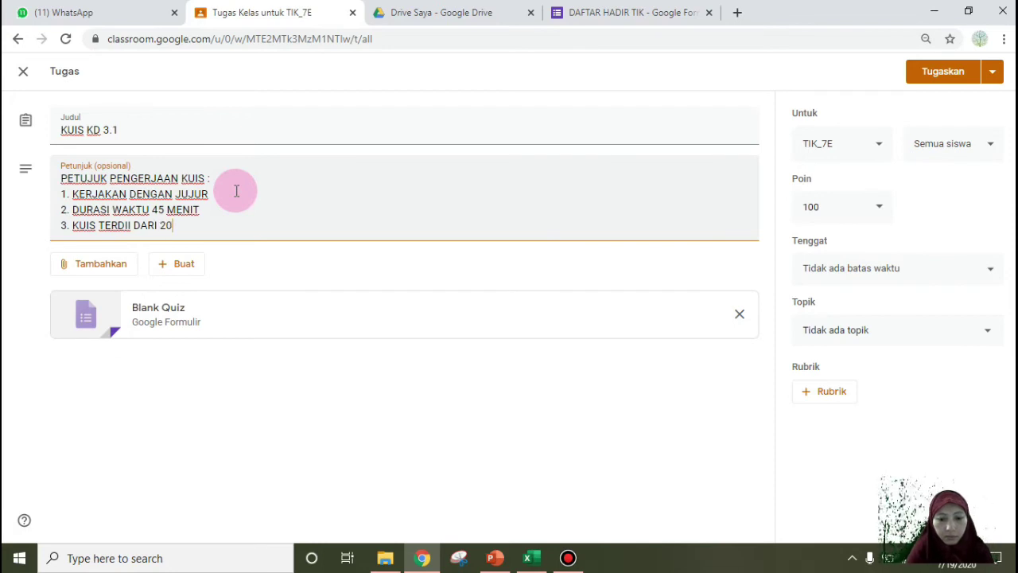
{"action": "key", "text": "Return"}
{"action": "key", "text": "Return"}
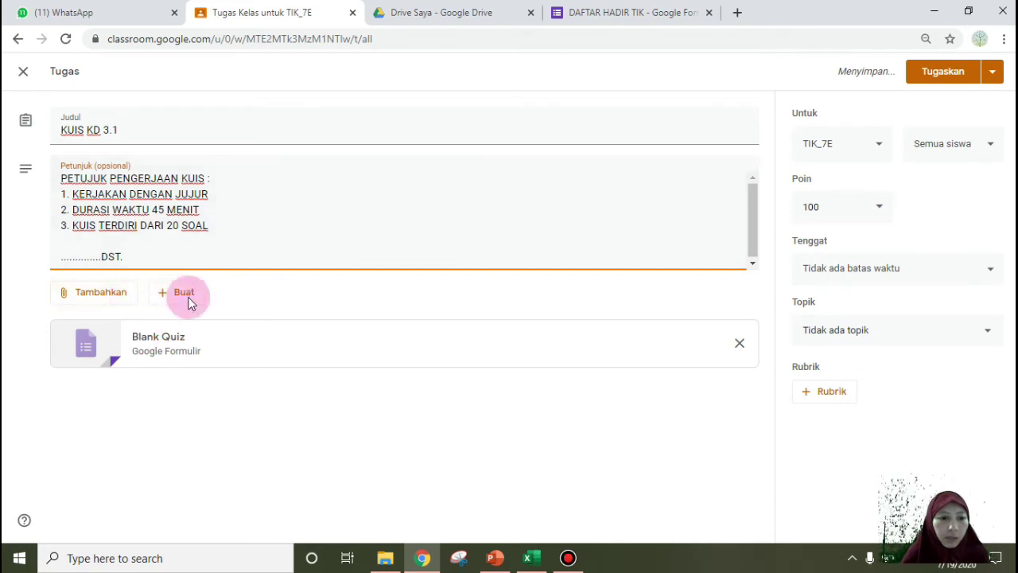
Step: Open the attached Blank Quiz form, inspect its untitled question and return to the quiz assignment
{"action": "left_click", "coordinate": [189, 348]}
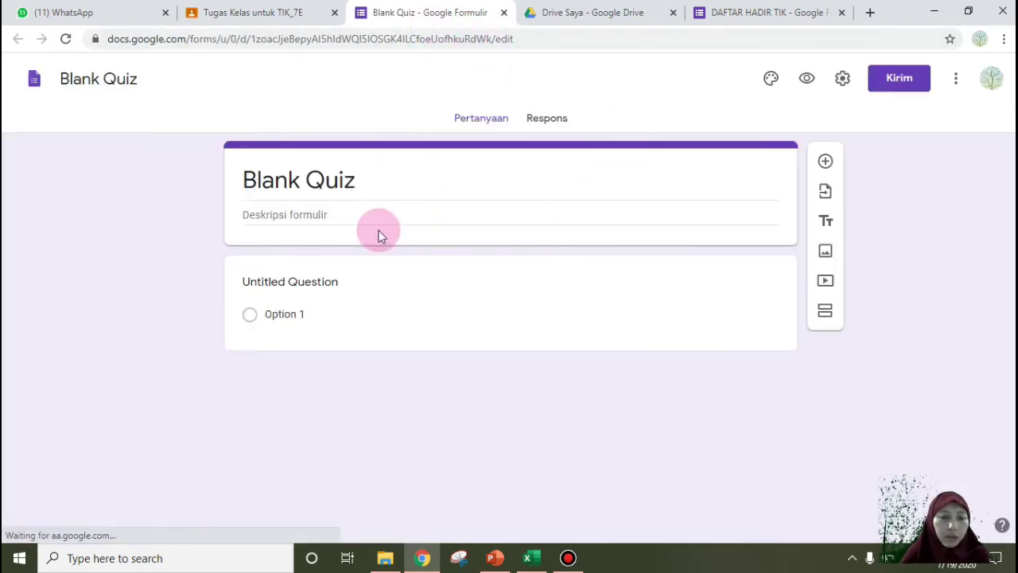
{"action": "left_click", "coordinate": [460, 304]}
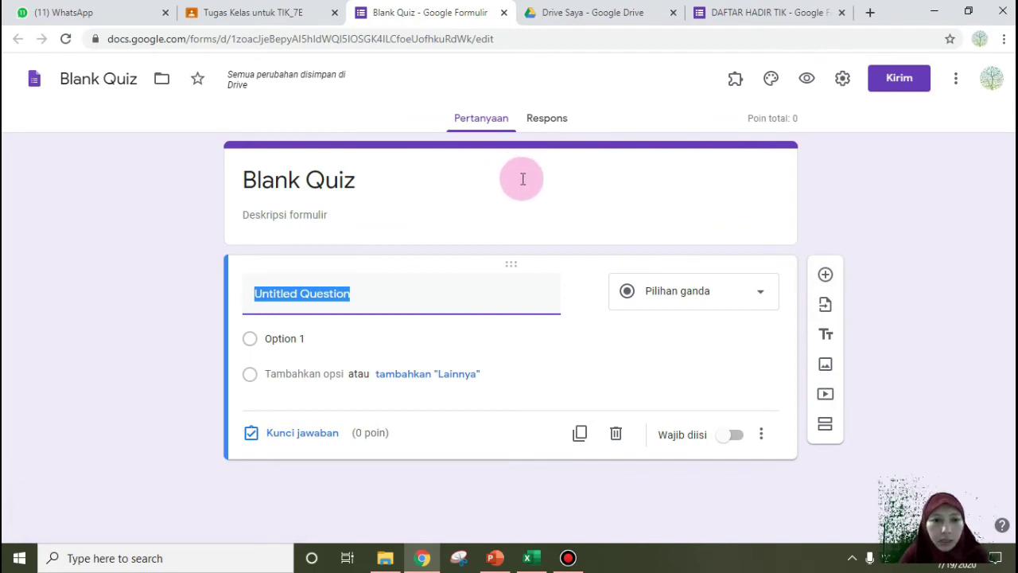
{"action": "left_click", "coordinate": [273, 13]}
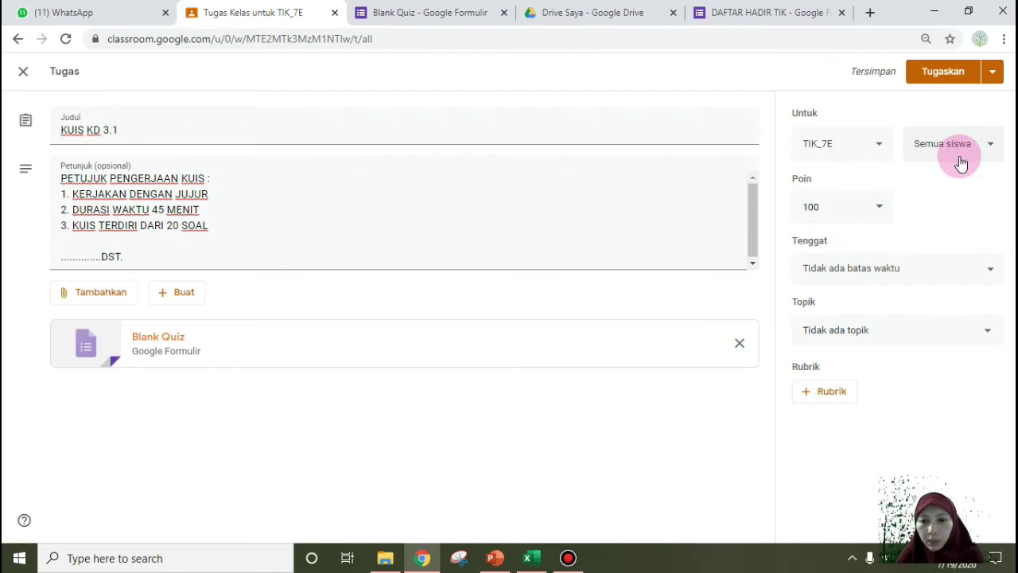
Step: Check the grading options available for the quiz's points without choosing another one
{"action": "left_click", "coordinate": [879, 206]}
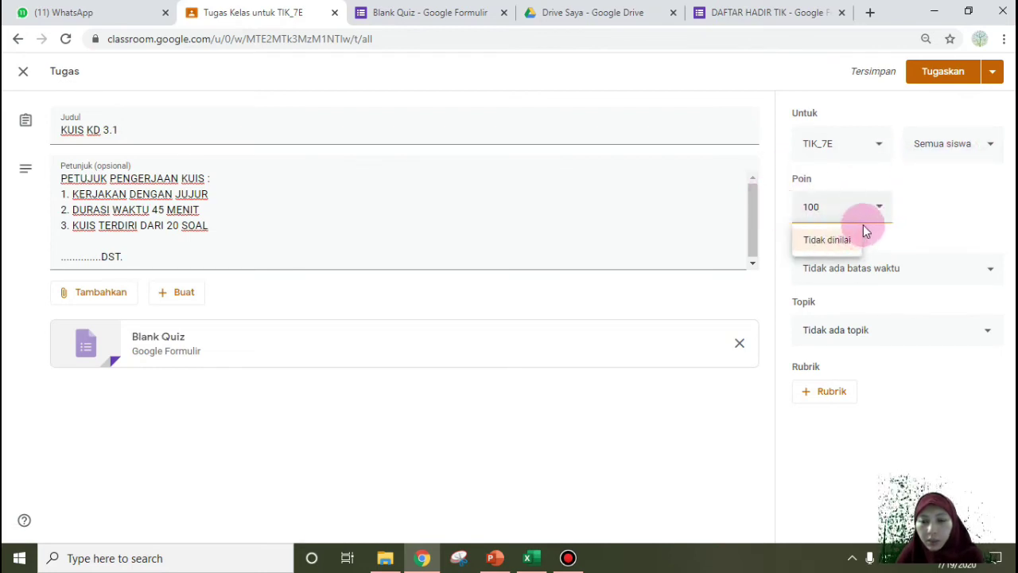
{"action": "left_click", "coordinate": [945, 211]}
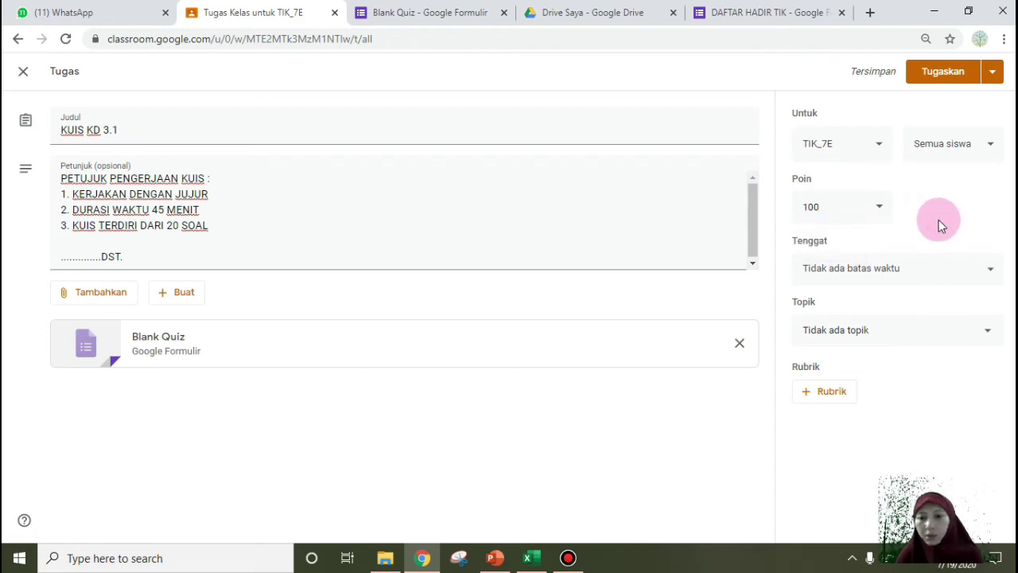
{"action": "left_click", "coordinate": [884, 210]}
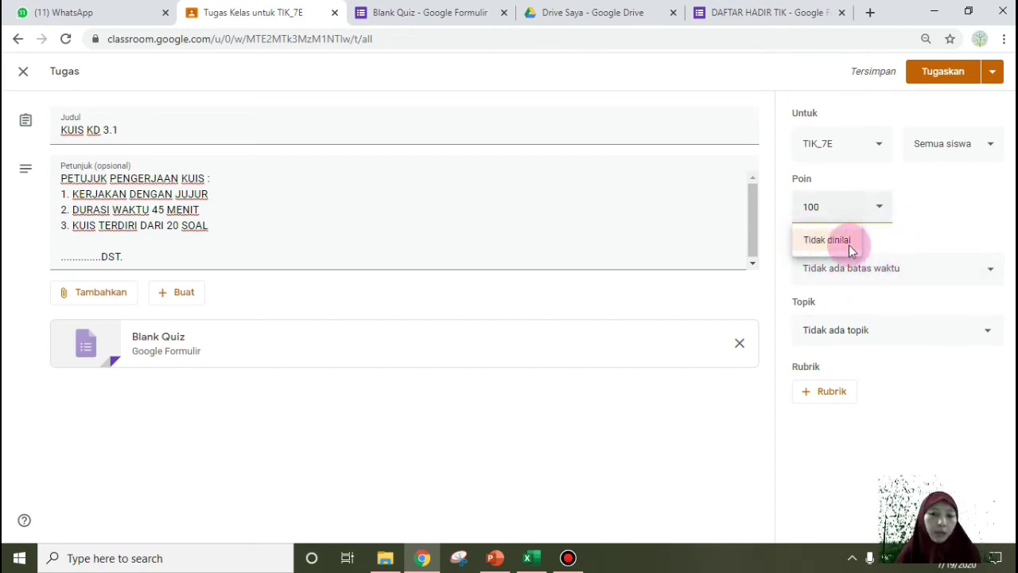
{"action": "left_click", "coordinate": [939, 210]}
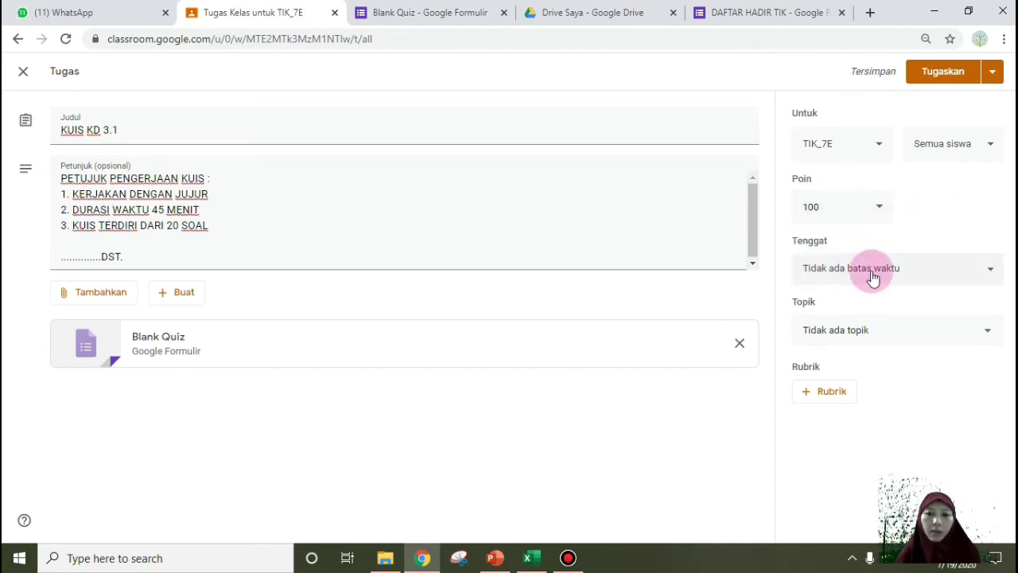
Step: Set the quiz's due date to 23 Jul 2020 at 21.00 and assign it to the topic Hardware
{"action": "left_click", "coordinate": [987, 276]}
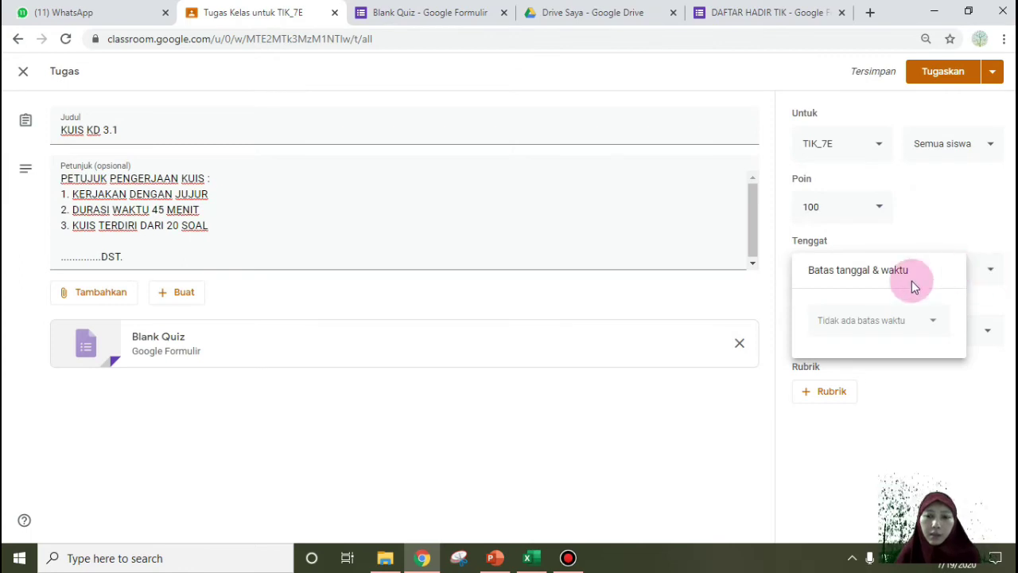
{"action": "left_click", "coordinate": [929, 321]}
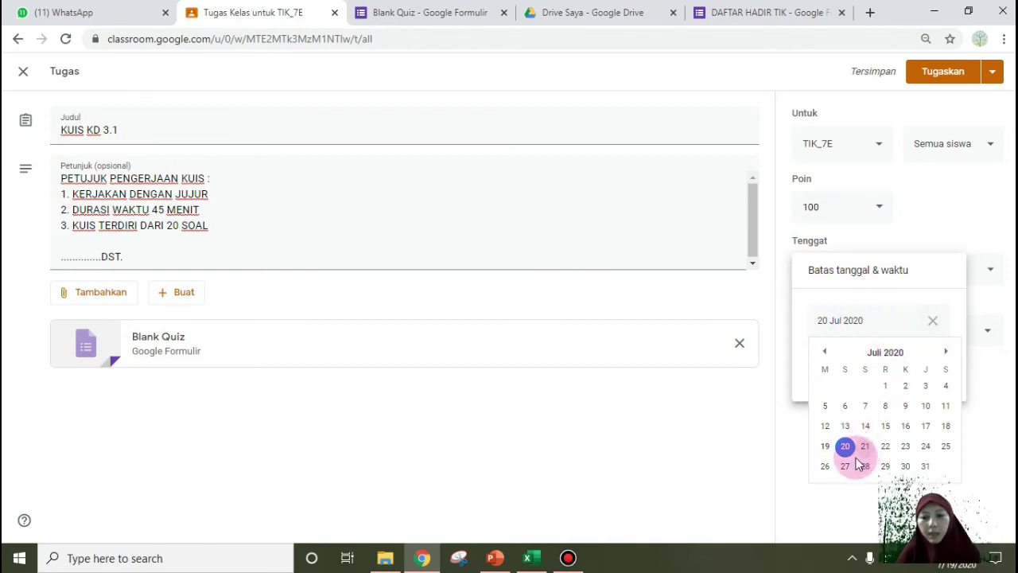
{"action": "left_click", "coordinate": [910, 448]}
{"action": "left_click", "coordinate": [865, 369]}
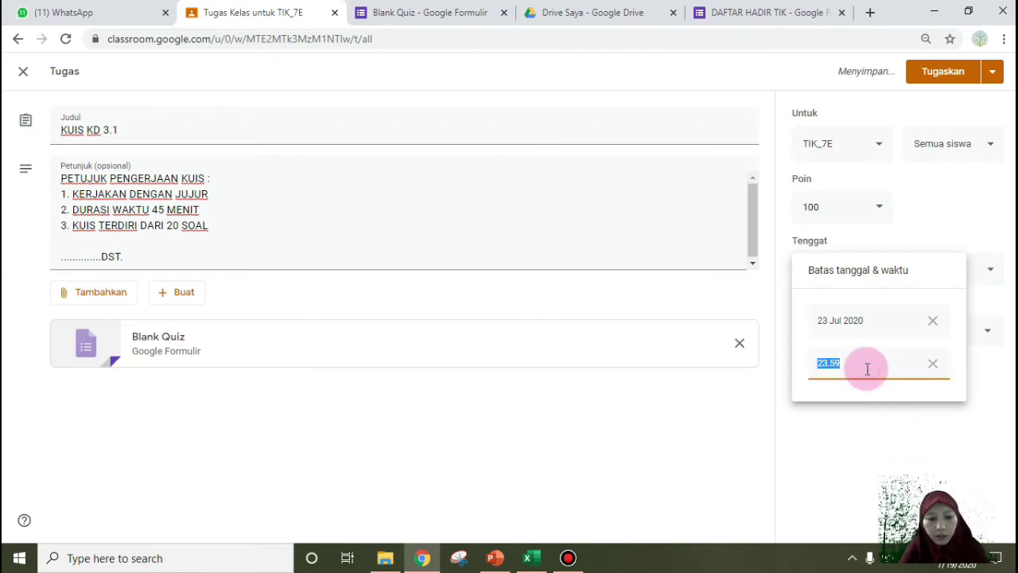
{"action": "type", "text": "21.00"}
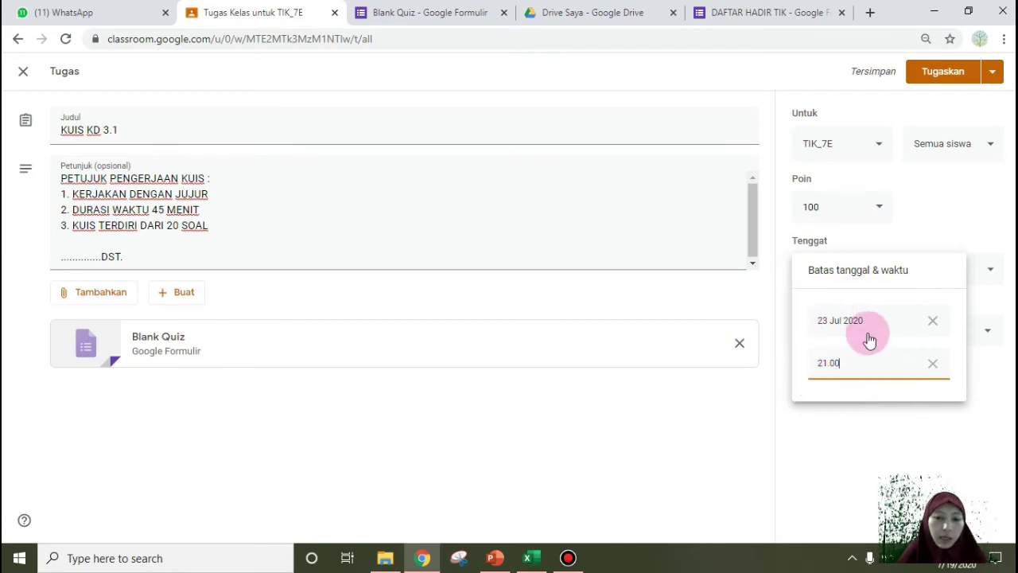
{"action": "left_click", "coordinate": [715, 430]}
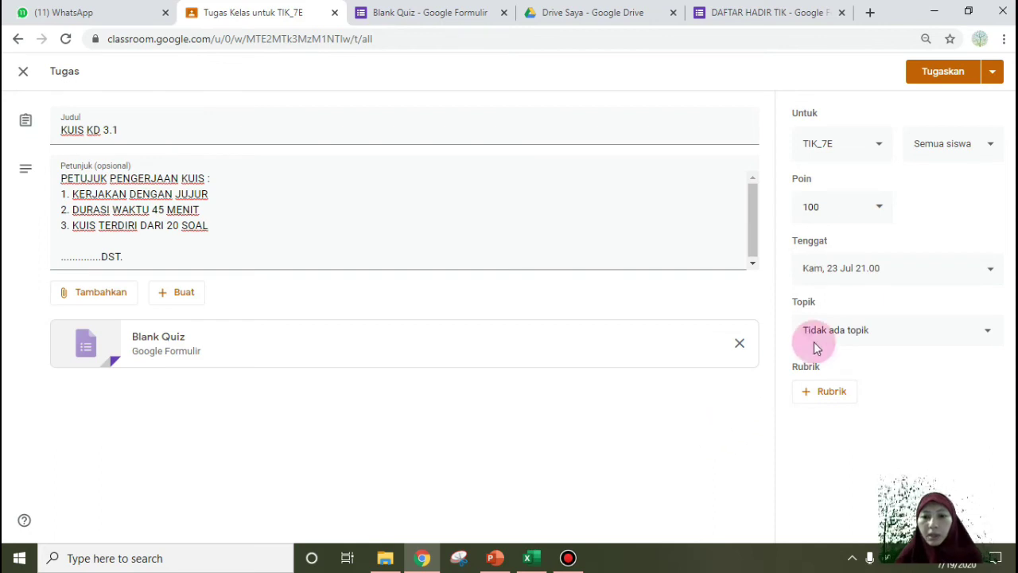
{"action": "left_click", "coordinate": [881, 340]}
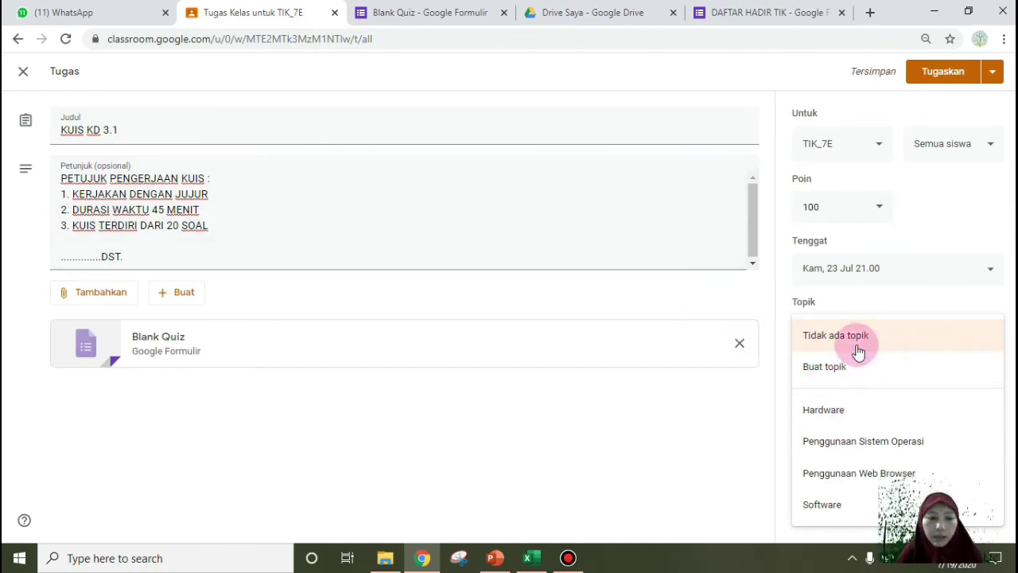
{"action": "left_click", "coordinate": [863, 418]}
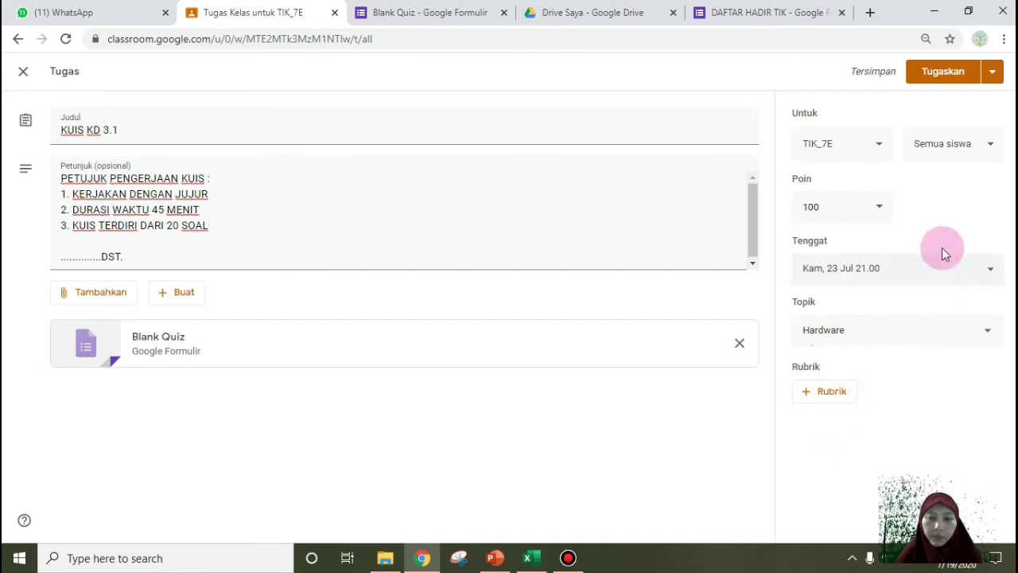
Step: Schedule the quiz assignment "KUIS KD 3.1" for 21 Jul 2020 at 08.00
{"action": "left_click", "coordinate": [994, 80]}
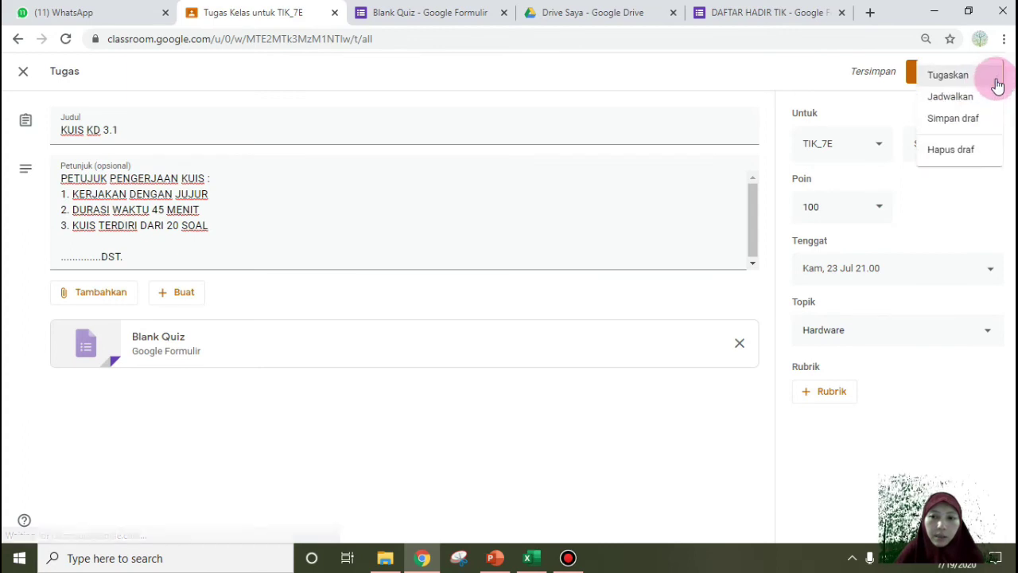
{"action": "left_click", "coordinate": [981, 99]}
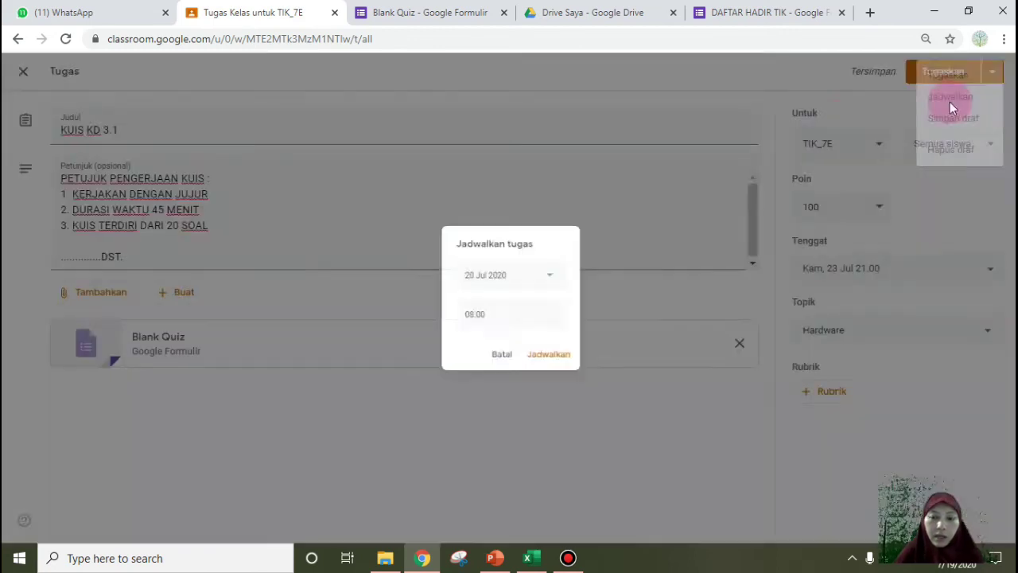
{"action": "left_click", "coordinate": [554, 276]}
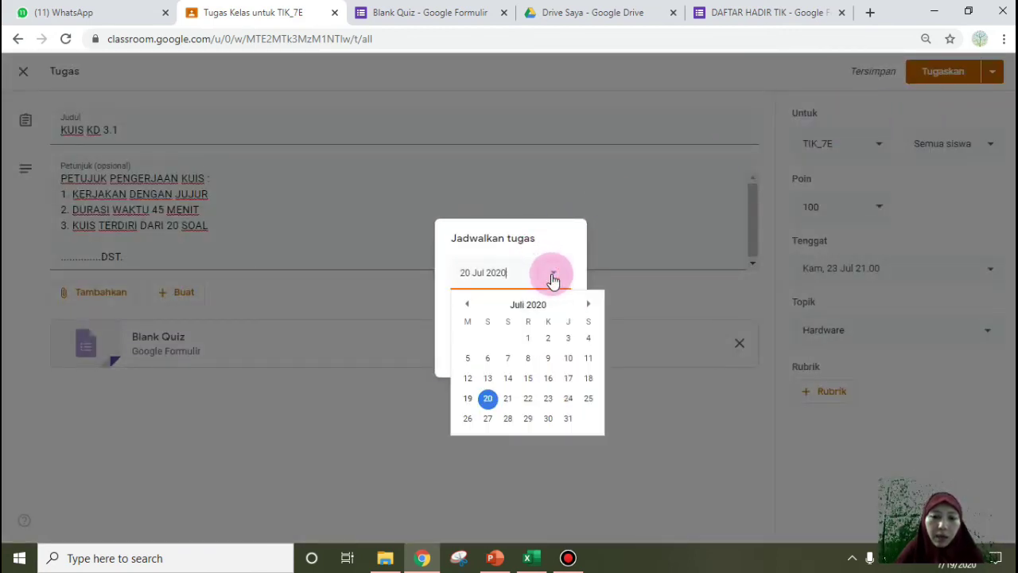
{"action": "left_click", "coordinate": [508, 398]}
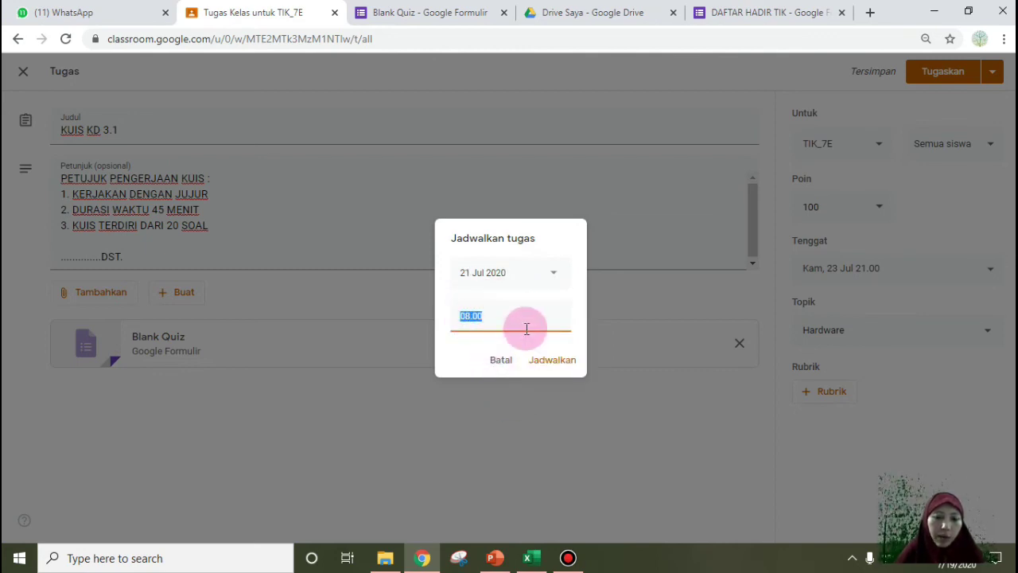
{"action": "left_click", "coordinate": [574, 362]}
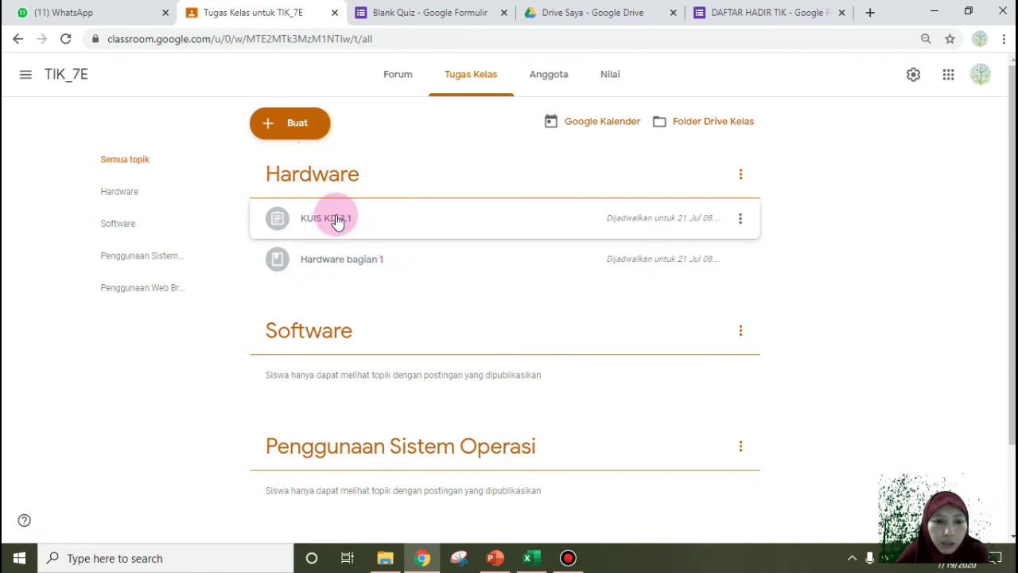
Step: Look over the scheduled posts and the remaining topics on the classwork page
{"action": "scroll", "coordinate": [492, 306], "scroll_direction": "down", "scroll_amount": 1}
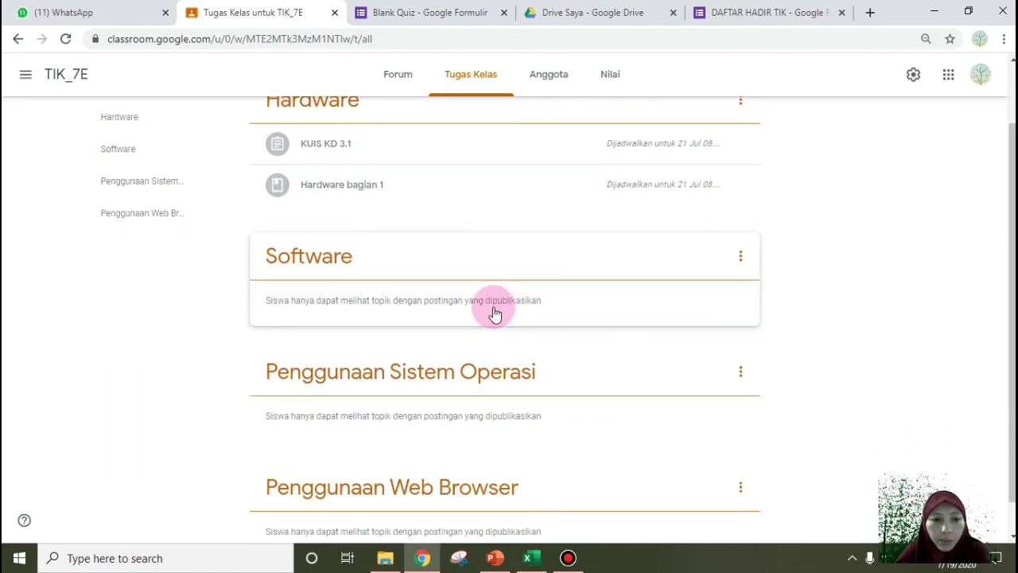
{"action": "scroll", "coordinate": [552, 333], "scroll_direction": "down", "scroll_amount": 1}
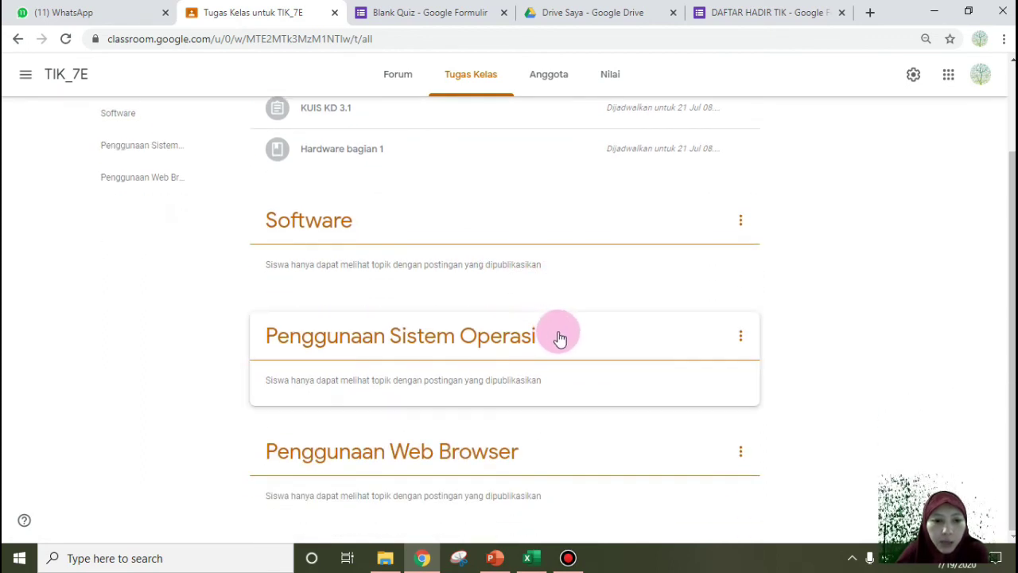
{"action": "scroll", "coordinate": [556, 336], "scroll_direction": "up", "scroll_amount": 2}
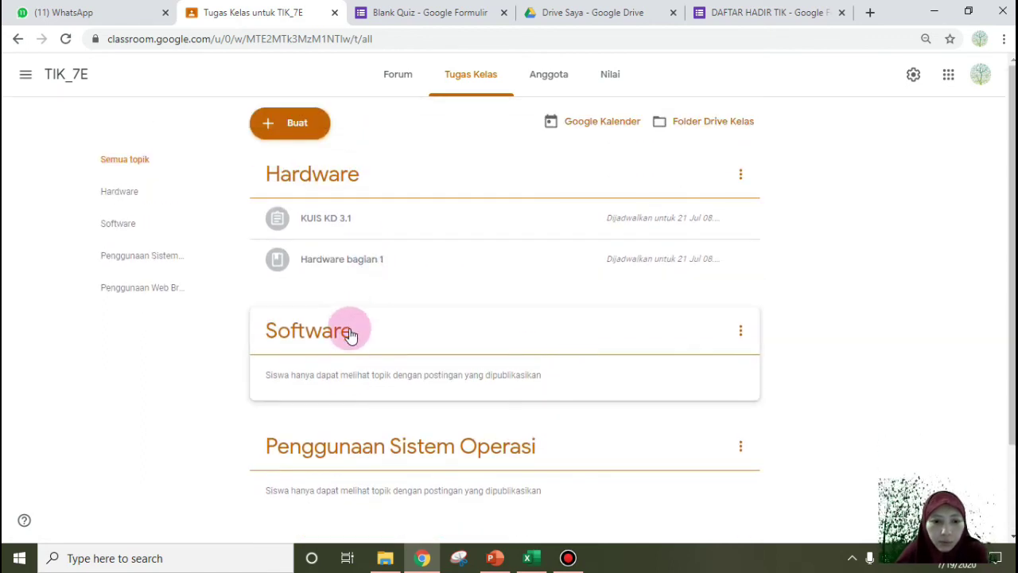
{"action": "scroll", "coordinate": [399, 402], "scroll_direction": "down", "scroll_amount": 1}
{"action": "scroll", "coordinate": [565, 318], "scroll_direction": "up", "scroll_amount": 1}
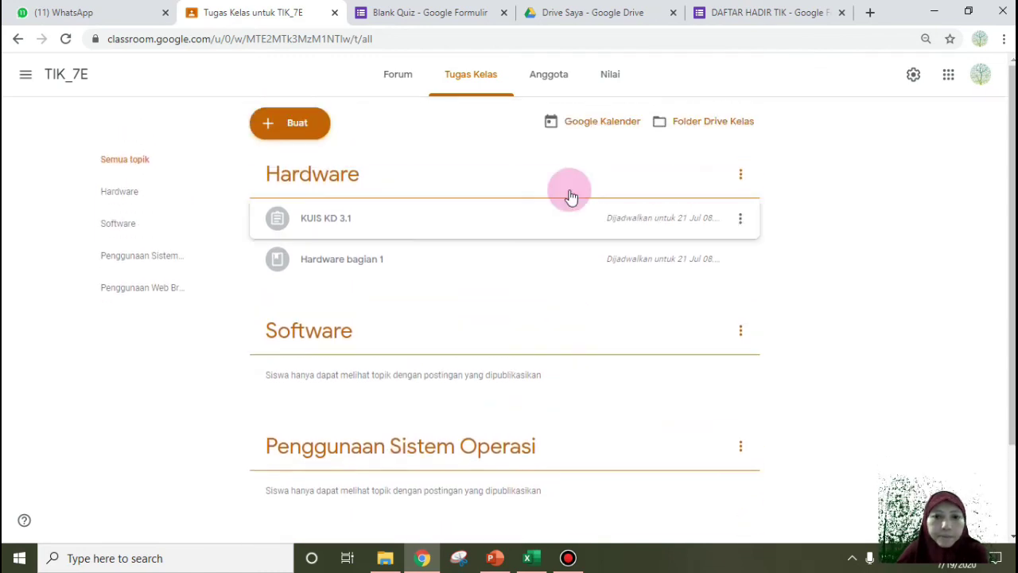
Step: Look over the teacher and student lists on the TIK_7E members page
{"action": "left_click", "coordinate": [549, 92]}
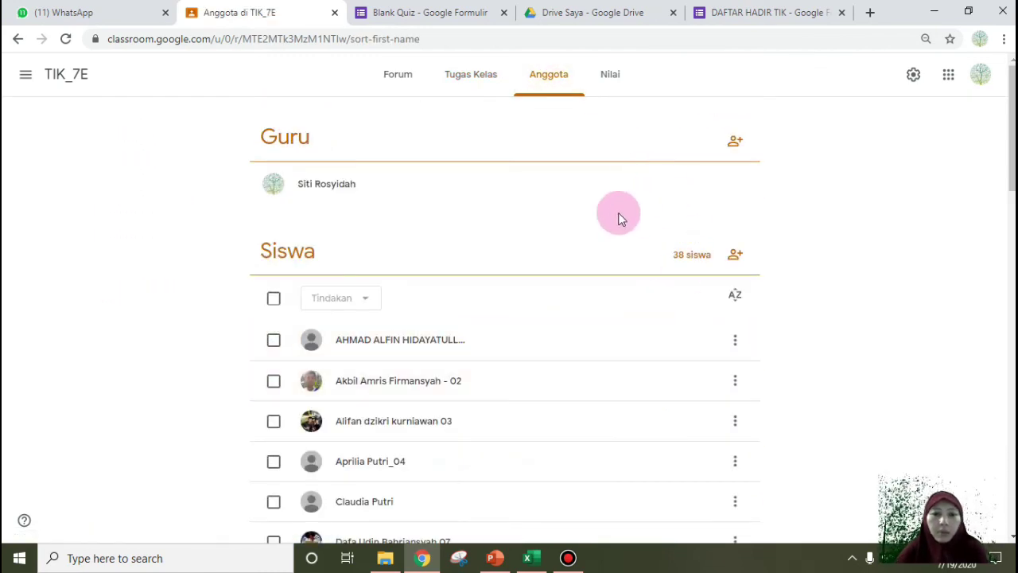
{"action": "scroll", "coordinate": [558, 371], "scroll_direction": "down", "scroll_amount": 4}
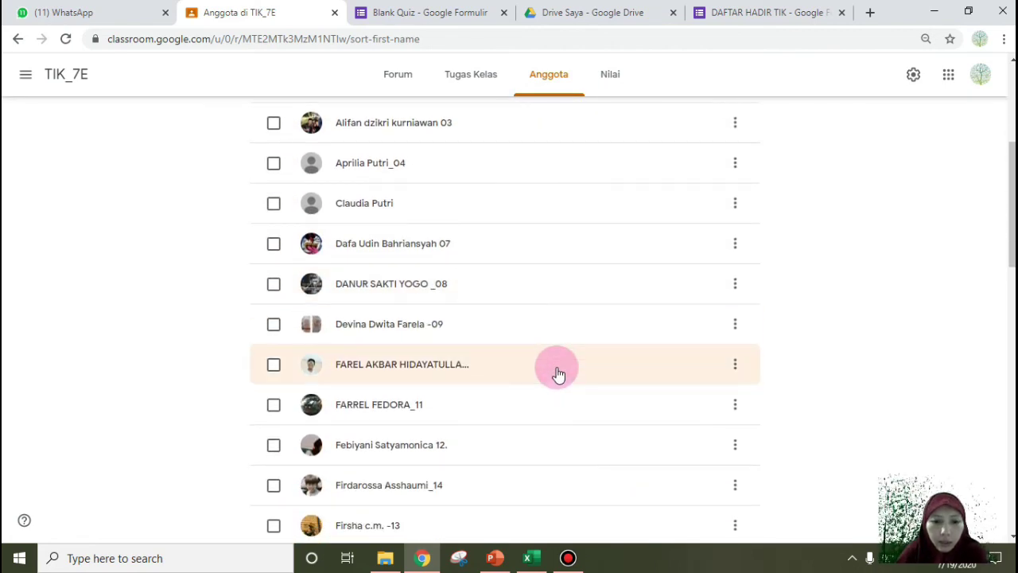
{"action": "scroll", "coordinate": [558, 370], "scroll_direction": "up", "scroll_amount": 4}
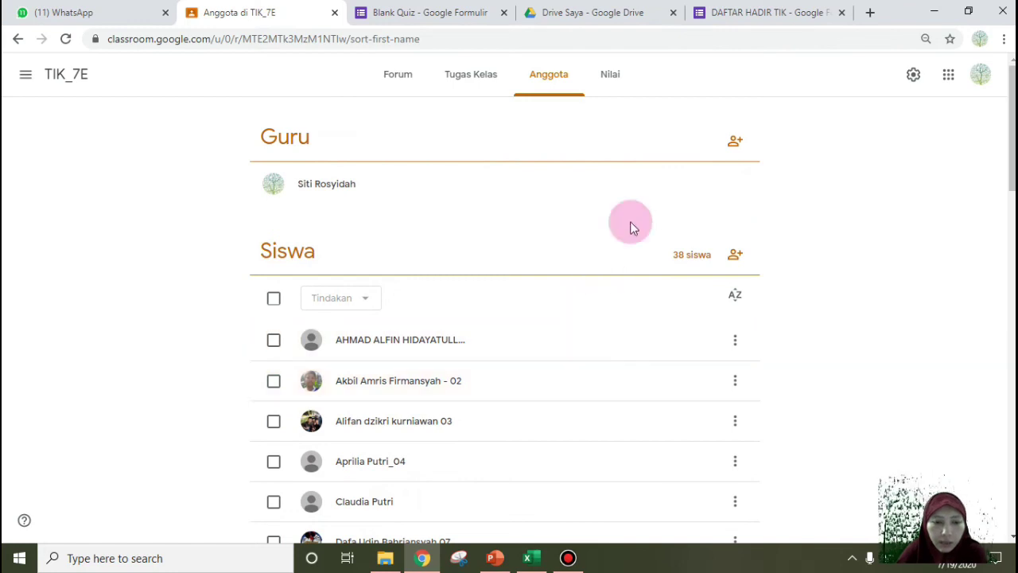
Step: Examine the form for inviting another teacher to TIK_7E, closing it without inviting anyone
{"action": "left_click", "coordinate": [734, 144]}
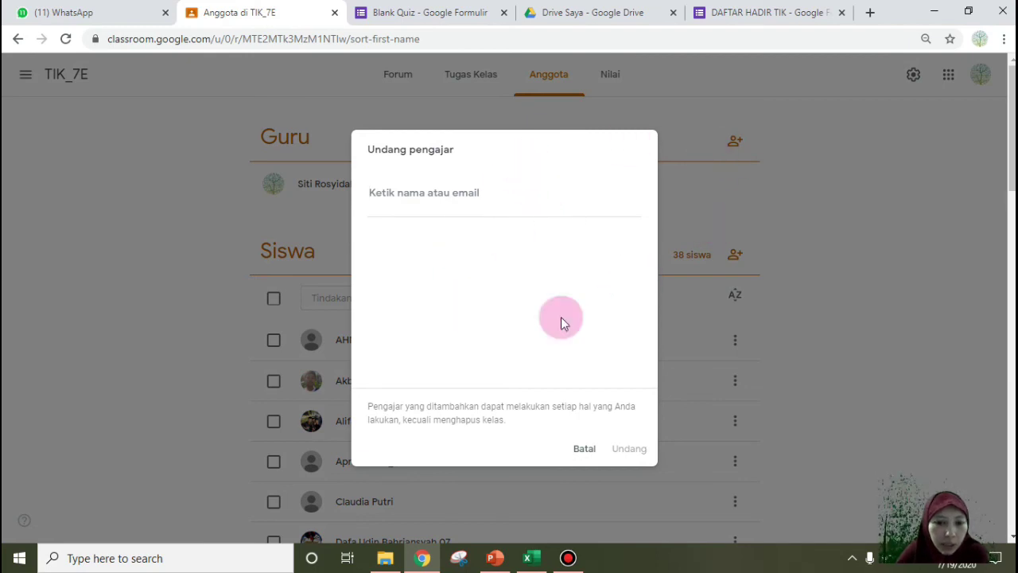
{"action": "left_click", "coordinate": [584, 448]}
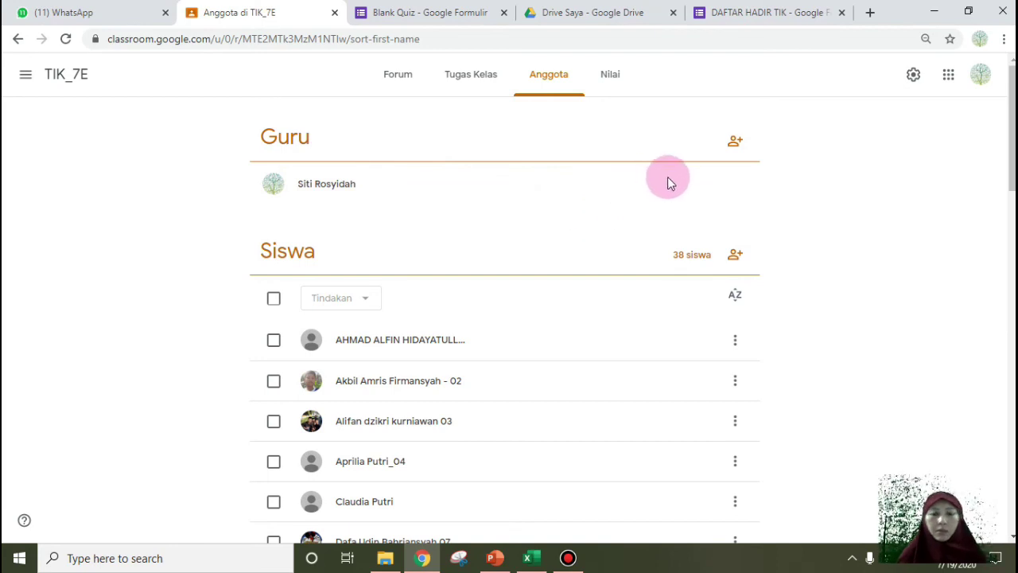
{"action": "left_click", "coordinate": [731, 148]}
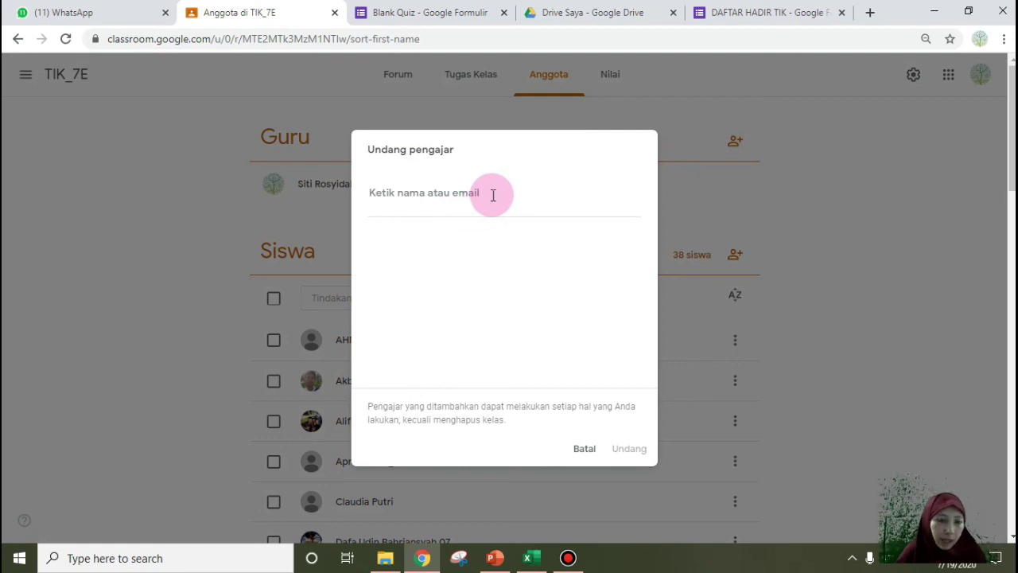
{"action": "left_click", "coordinate": [585, 449]}
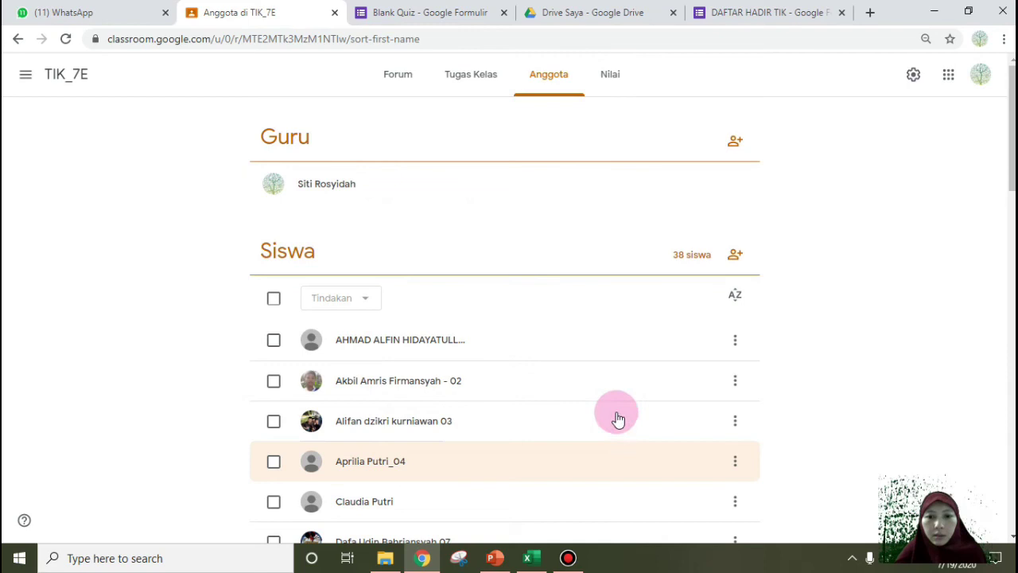
Step: Check the TIK_7E grade book and return to the overview of all classes
{"action": "left_click", "coordinate": [615, 77]}
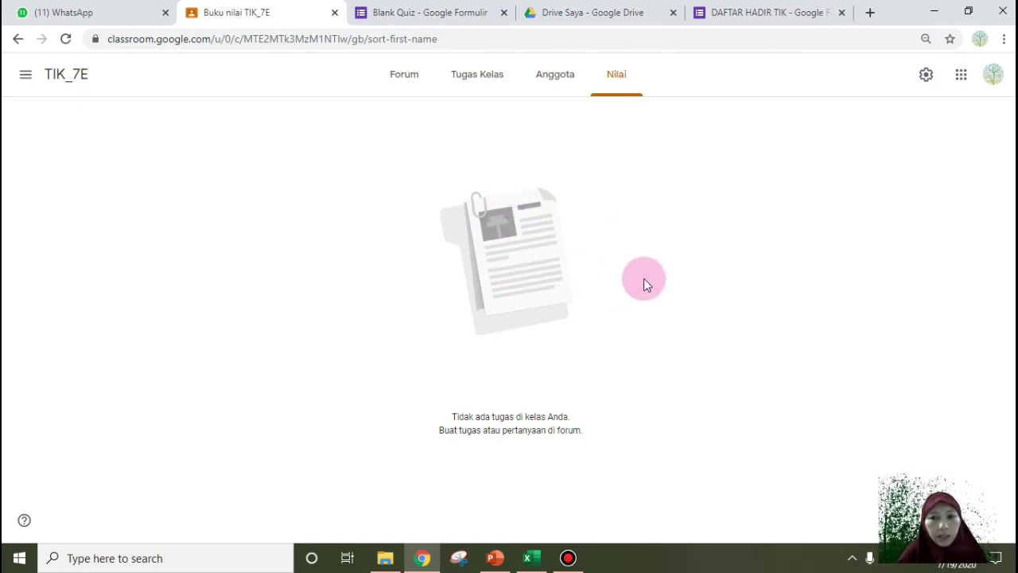
{"action": "left_click", "coordinate": [25, 77]}
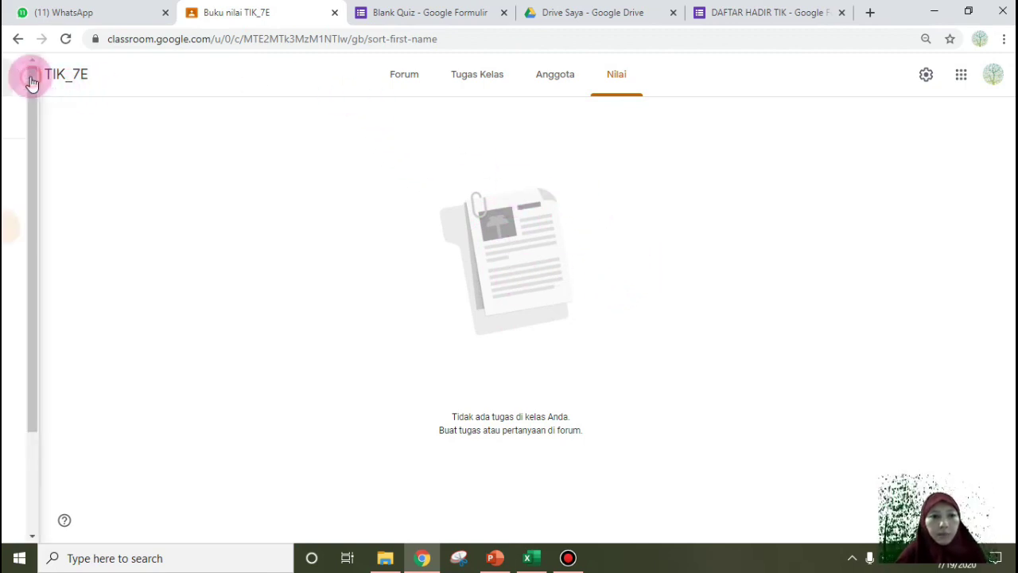
{"action": "left_click", "coordinate": [71, 86]}
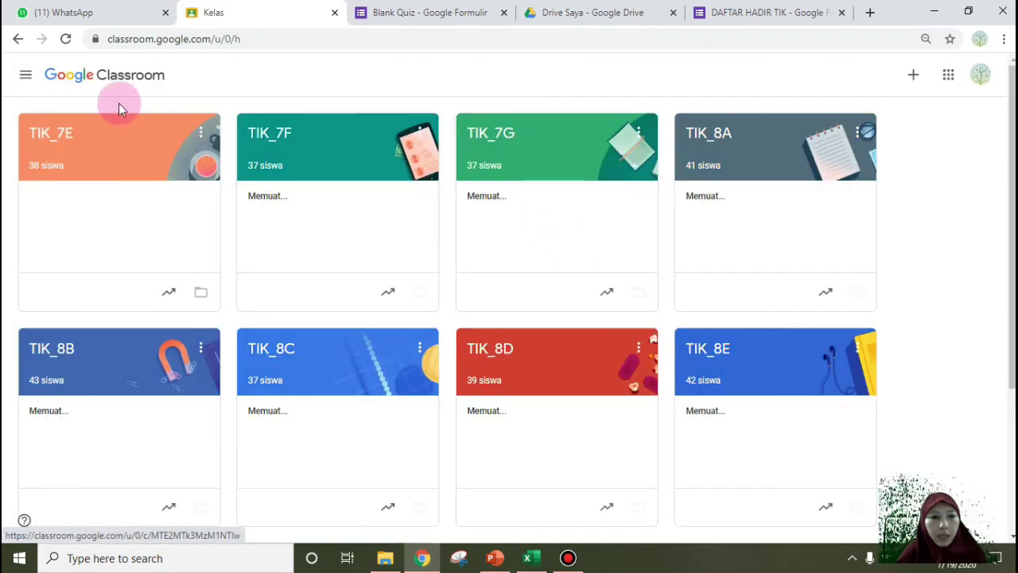